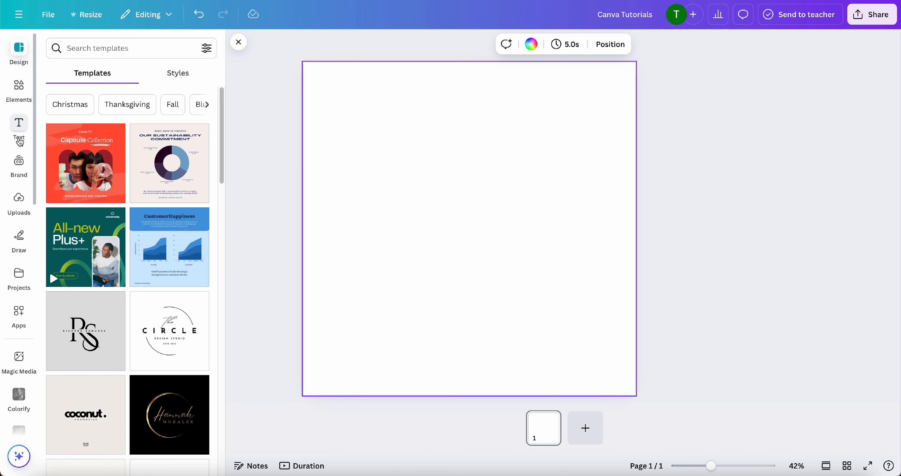
left_click(22, 140)
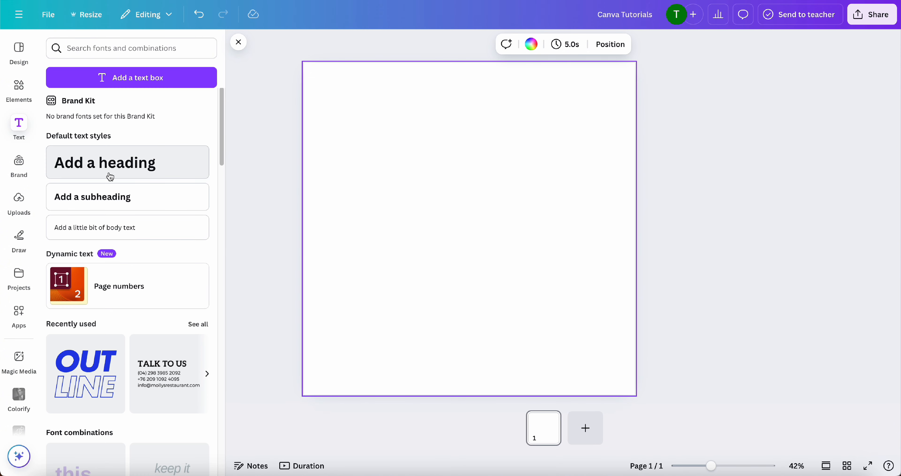
left_click(126, 227)
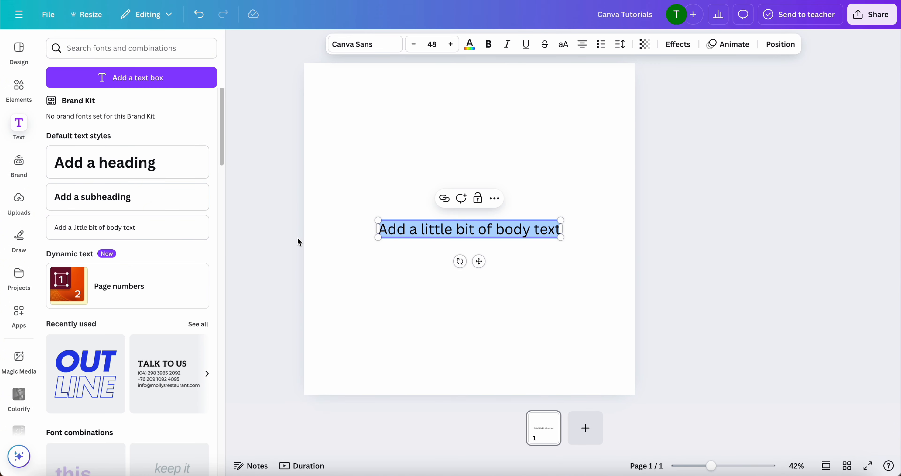
left_click_drag(480, 265, 488, 264)
key("BackSpace")
type("t")
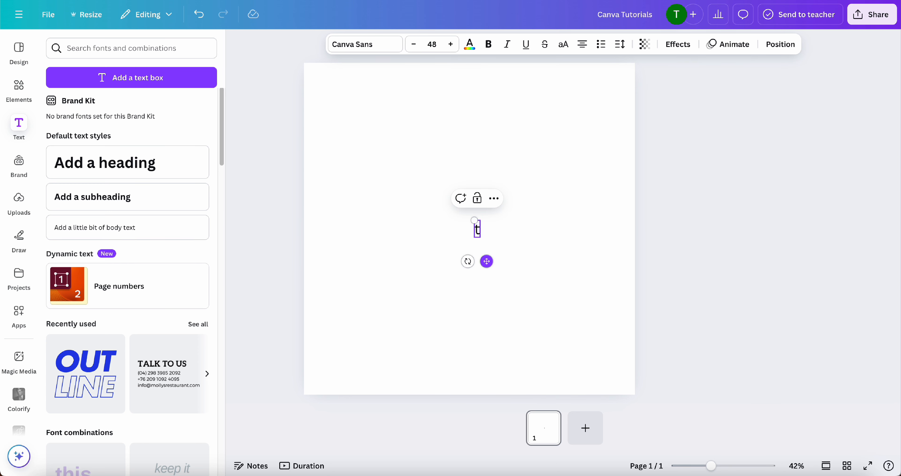
key("BackSpace")
left_click(506, 296)
Add a paragraph text box, enlarge it to font size 56.5 and centre it on the page
key("t")
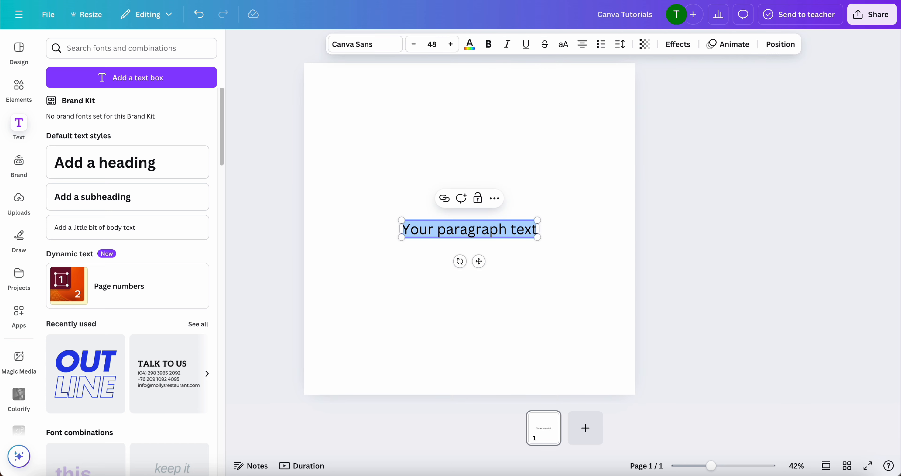
mouse_move(479, 260)
left_mouse_down()
mouse_move(511, 262)
mouse_move(479, 261)
left_mouse_up()
left_click_drag(535, 238, 562, 241)
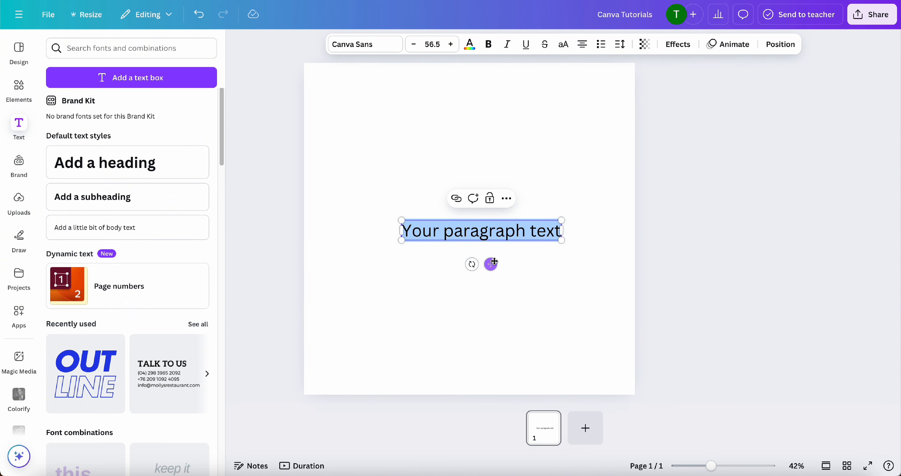
mouse_move(494, 262)
left_mouse_down()
mouse_move(483, 261)
mouse_move(574, 179)
mouse_move(420, 218)
mouse_move(504, 249)
mouse_move(478, 260)
left_mouse_up()
left_click(480, 262)
left_click(479, 261)
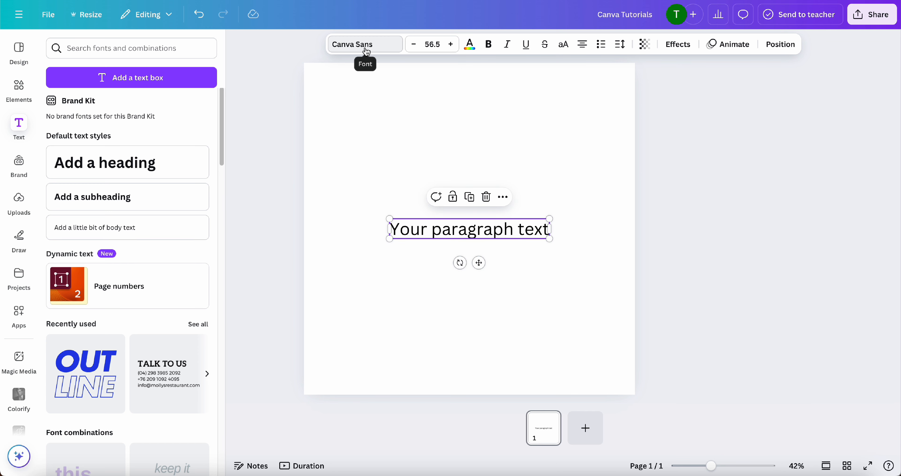
Browse the list of fonts available for the paragraph text, including the uploaded and popular fonts
left_click(379, 49)
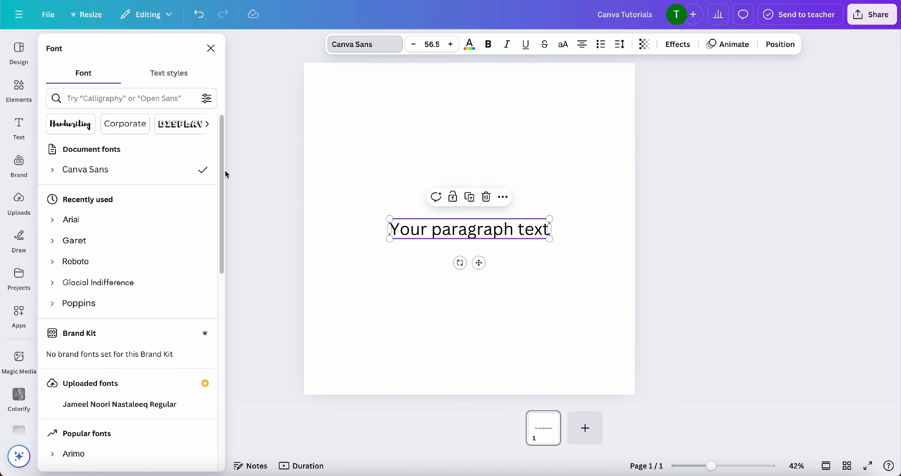
scroll(220, 182, "down", 5)
scroll(212, 217, "down", 2)
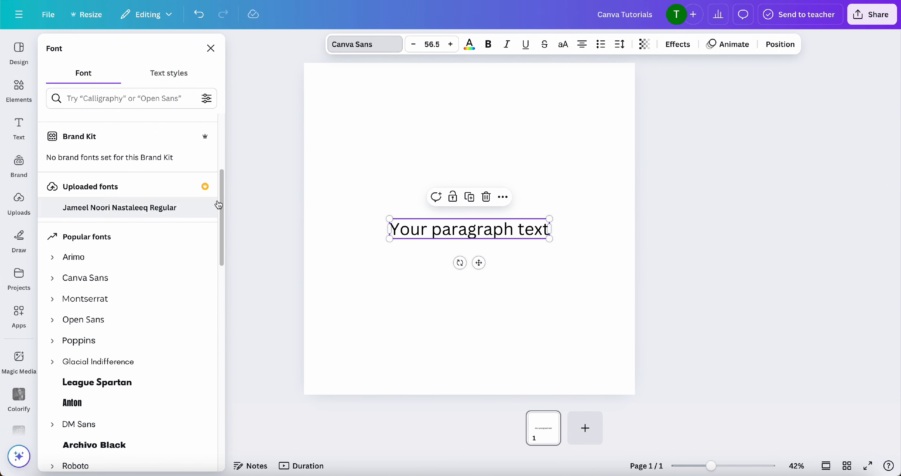
scroll(214, 315, "down", 15)
scroll(213, 315, "down", 15)
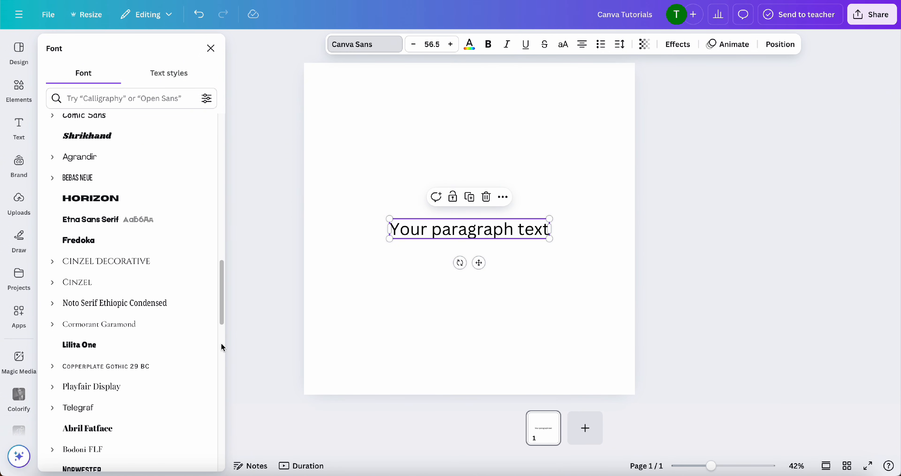
scroll(213, 420, "down", 8)
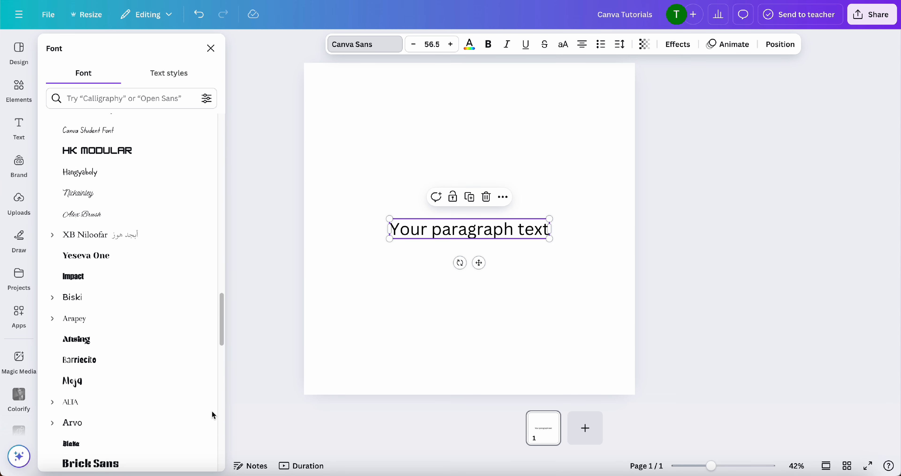
scroll(191, 380, "down", 7)
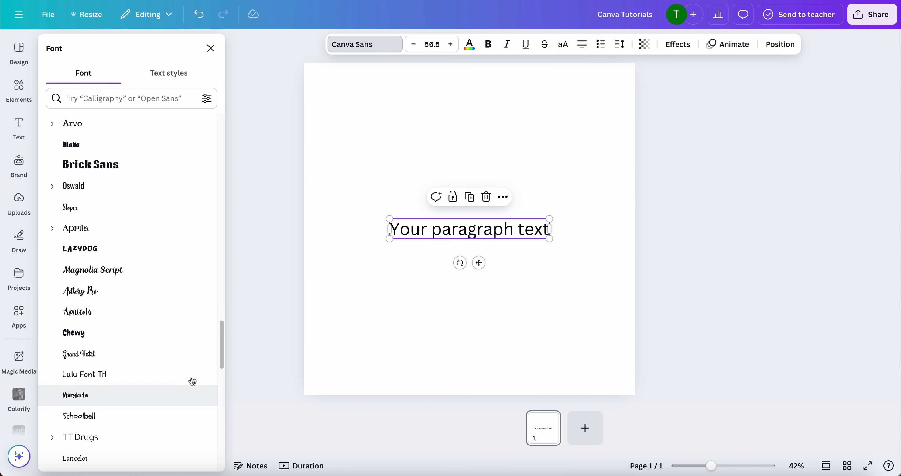
scroll(157, 322, "up", 1)
scroll(157, 322, "up", 20)
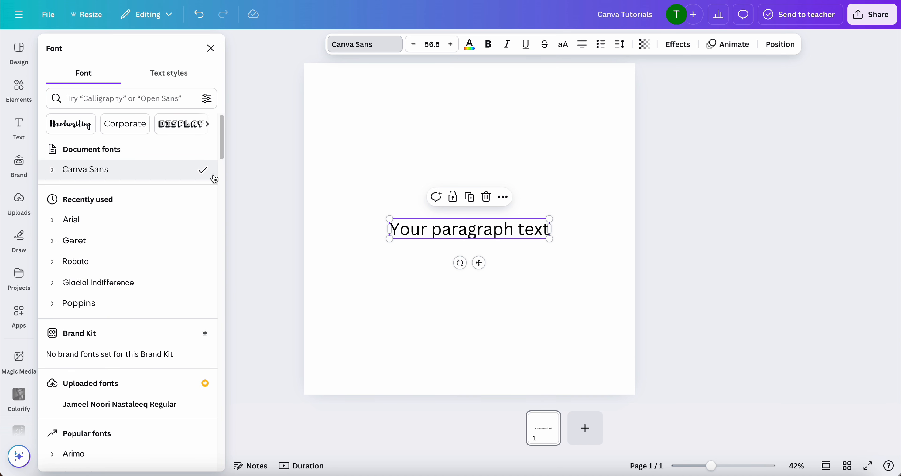
Examine the font search filters with their language list, and the document's text styles
left_click(206, 97)
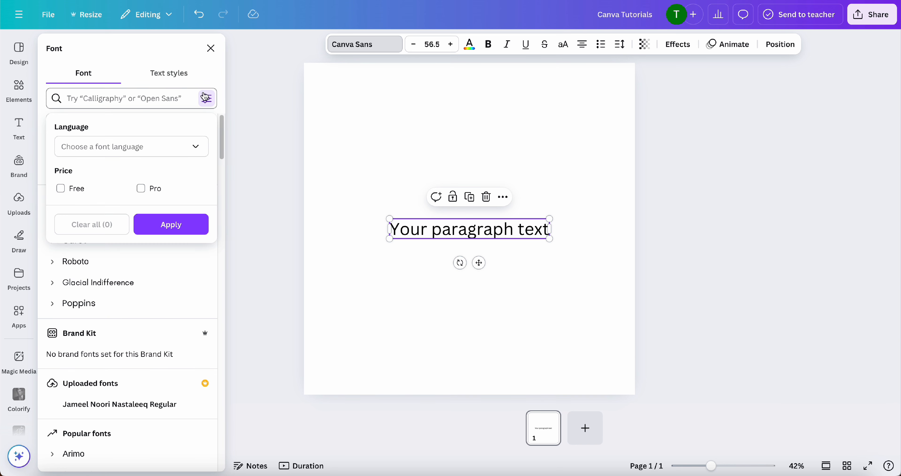
left_click(196, 147)
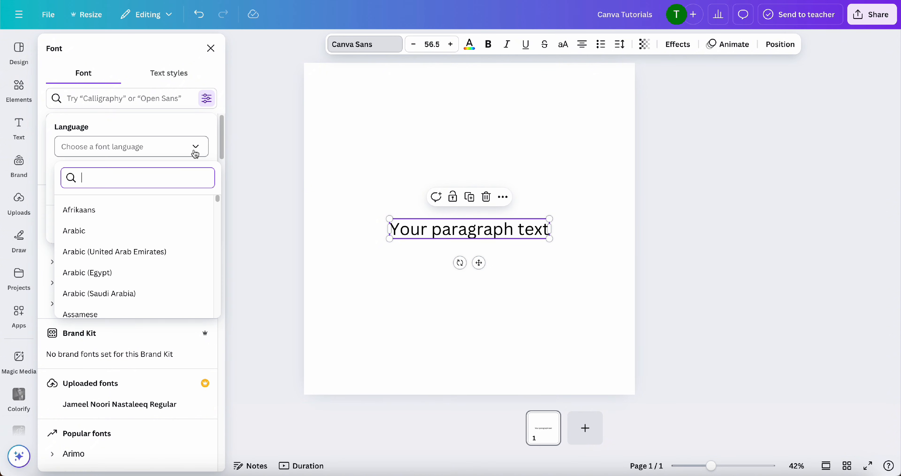
left_click(198, 135)
left_click(203, 100)
left_click(185, 79)
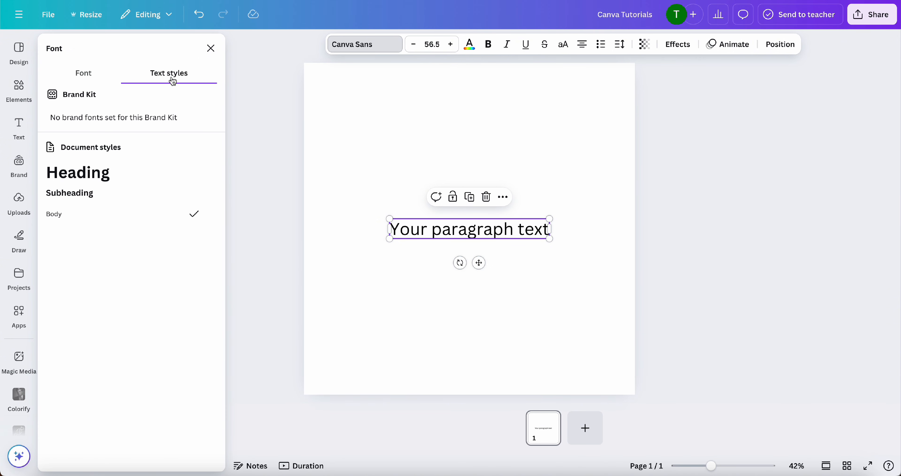
left_click(115, 72)
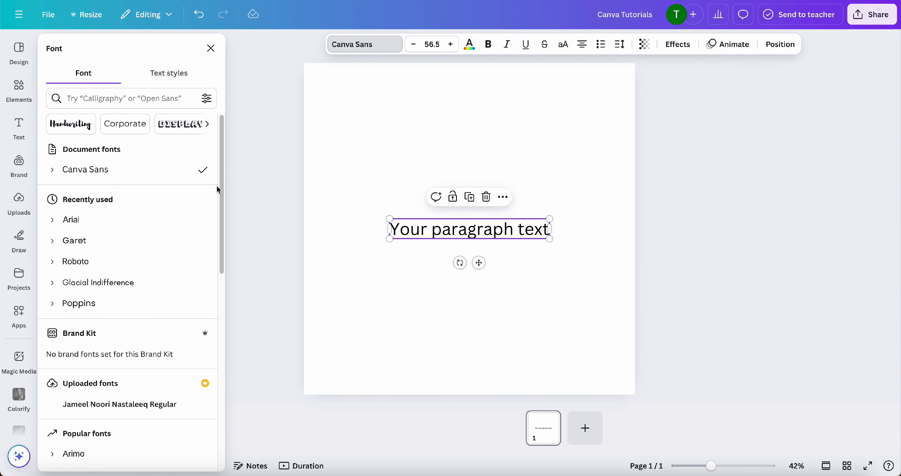
Search the fonts for "open sans", switch to the sans serif results and apply Touvlo to the paragraph text
left_click(128, 96)
type("open s")
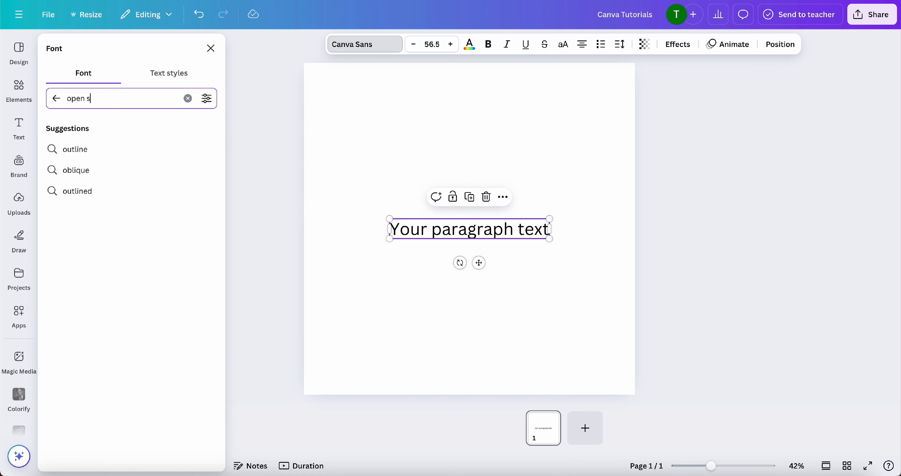
type("ans")
left_click(117, 147)
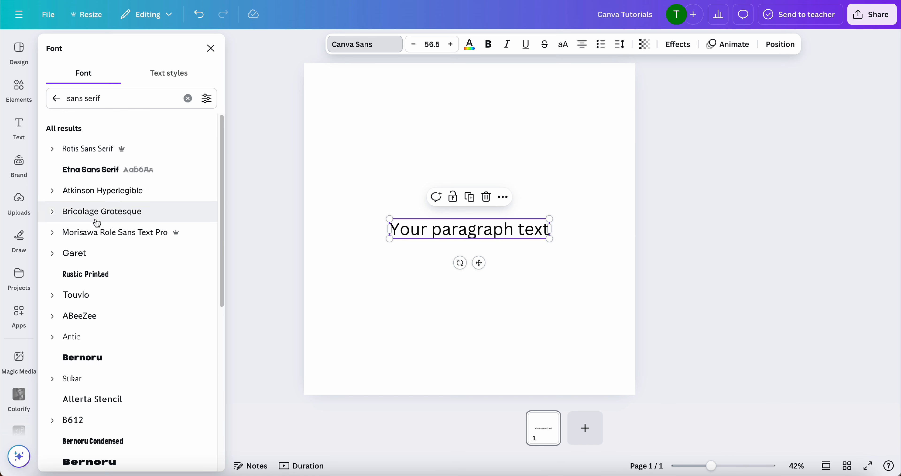
left_click(102, 296)
left_click(481, 267)
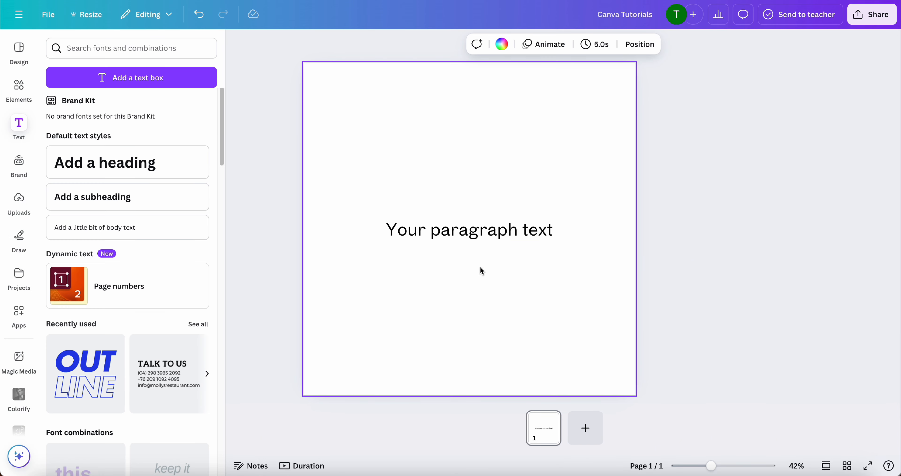
Scale the paragraph text box up from its corners to font size 76.2
left_click_drag(553, 239, 588, 245)
left_click_drag(496, 267, 474, 265)
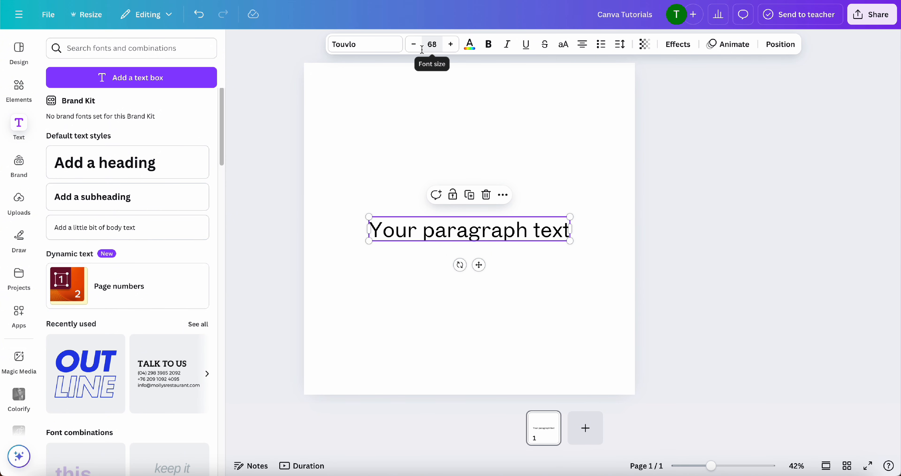
left_click_drag(570, 241, 585, 255)
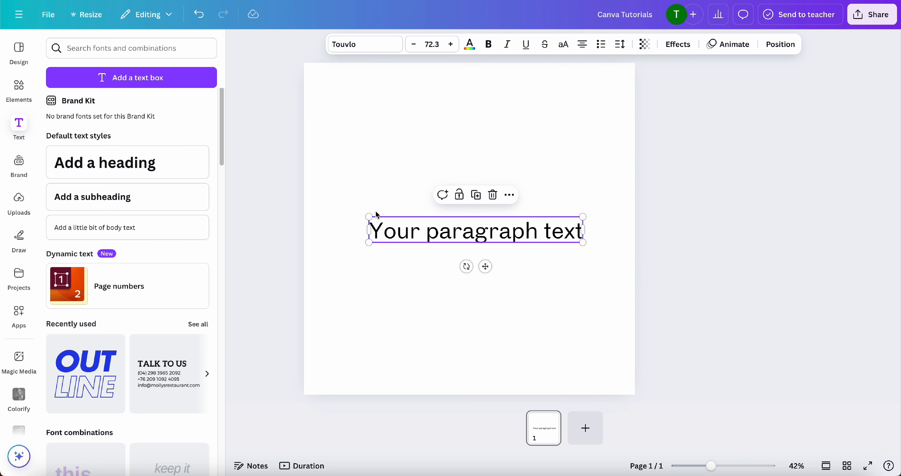
left_click_drag(369, 217, 354, 214)
Reduce the paragraph text's font size to 72.2 and recentre the text on the page
left_click(414, 44)
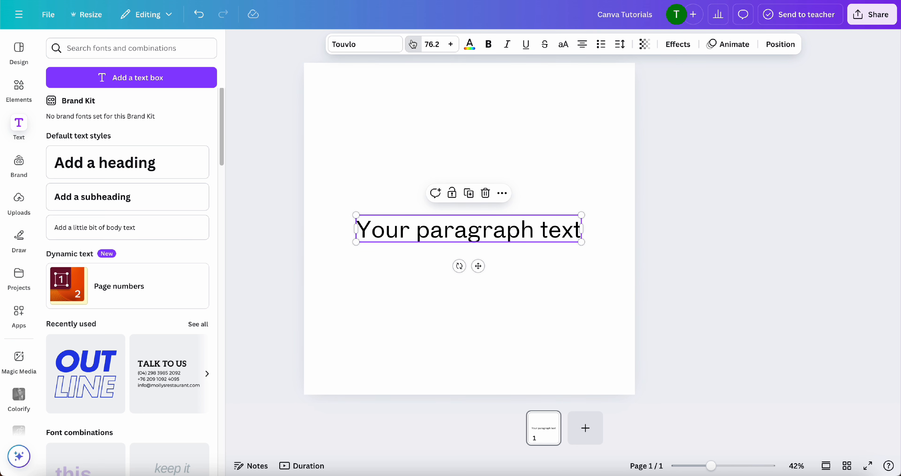
left_click(414, 44)
left_click(414, 44)
left_click(413, 45)
left_click(414, 44)
left_click_drag(479, 269, 480, 270)
Change the paragraph text colour to dark blue from the default solid colours
left_click(468, 52)
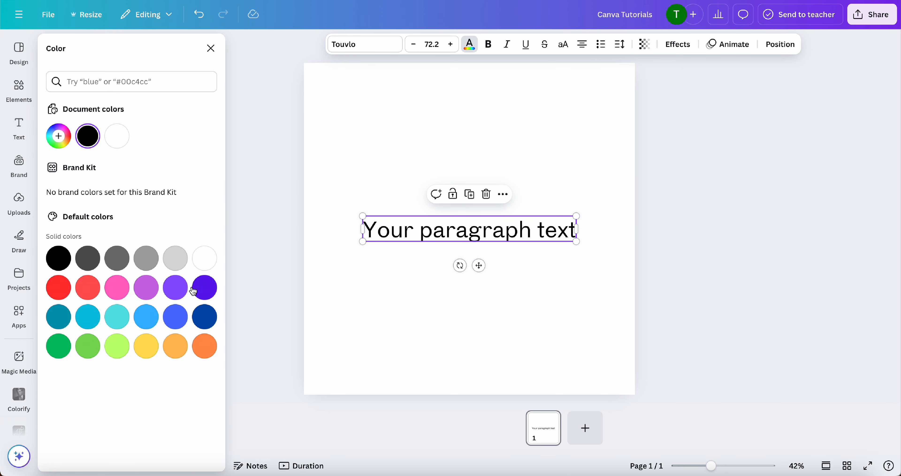
left_click(204, 317)
left_click(433, 300)
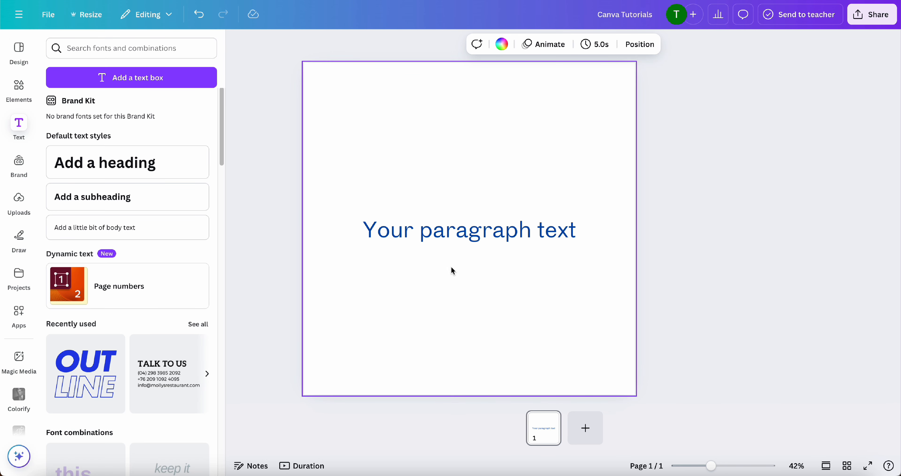
Reselect the paragraph text and fine-tune its colour to the custom blue #0049AB
left_click(472, 239)
left_click(470, 52)
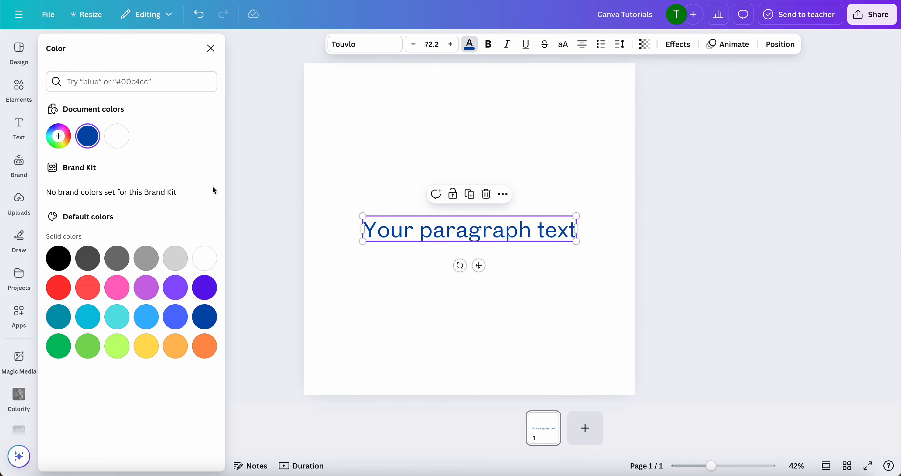
left_click(59, 137)
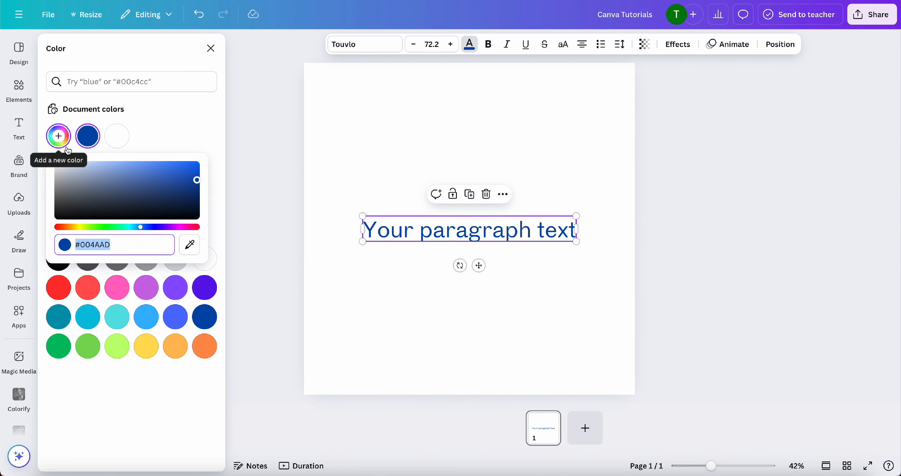
left_click(198, 180)
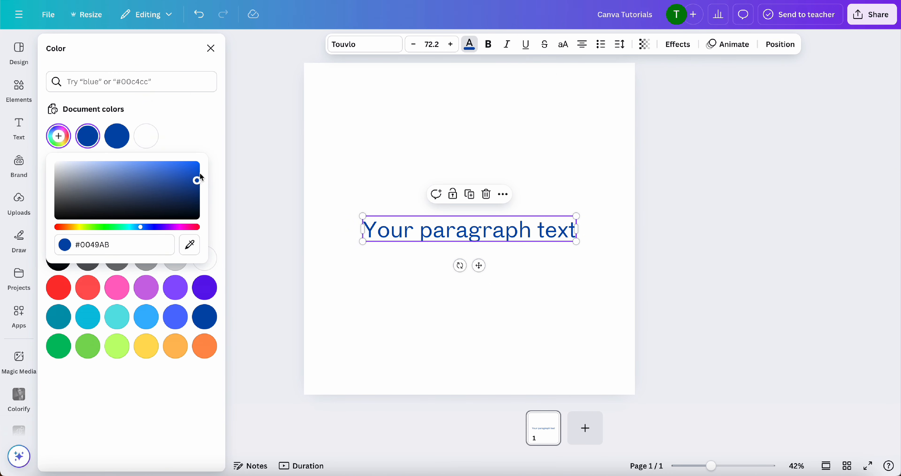
left_click(196, 137)
left_click(476, 281)
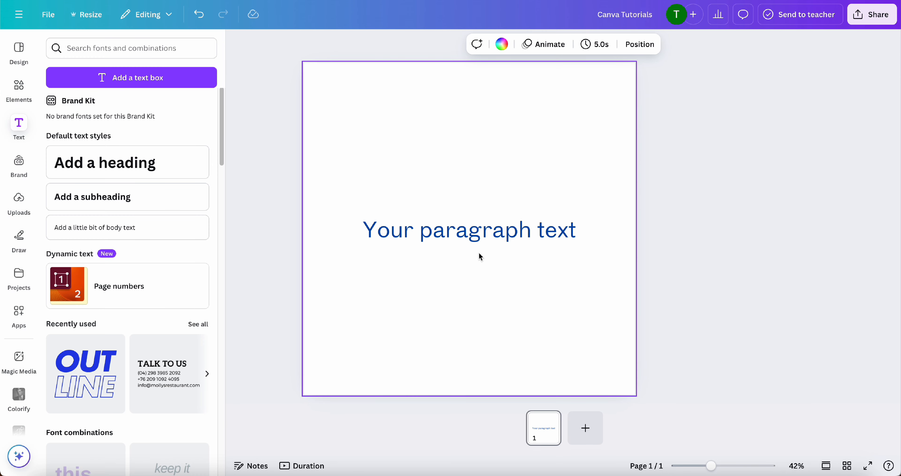
Try the Shadow effect and the Hollow effect on the paragraph text
left_click(481, 238)
left_click_drag(479, 265, 482, 266)
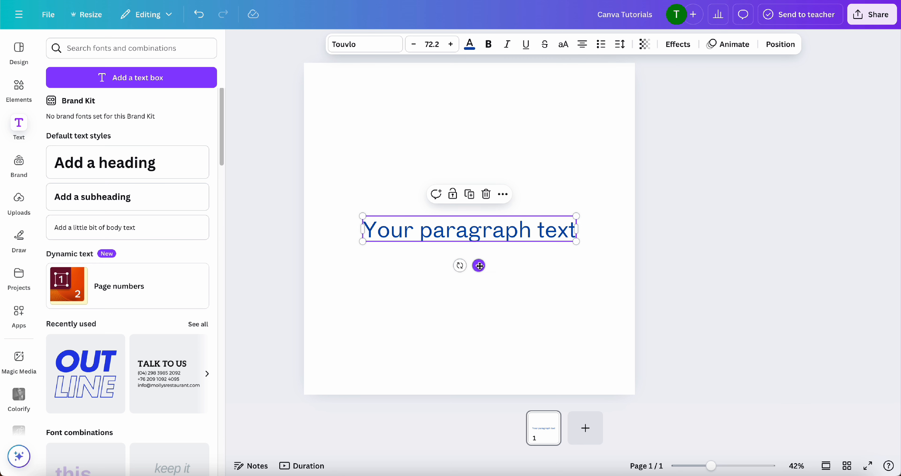
left_click(676, 45)
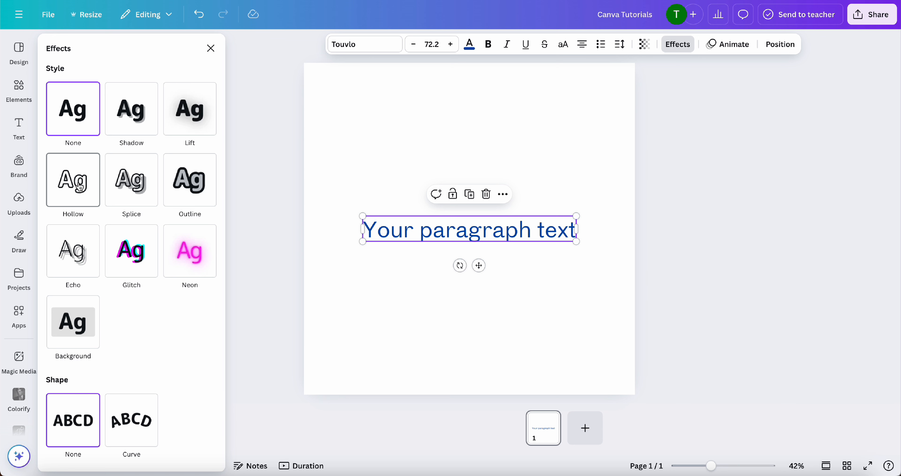
left_click(136, 125)
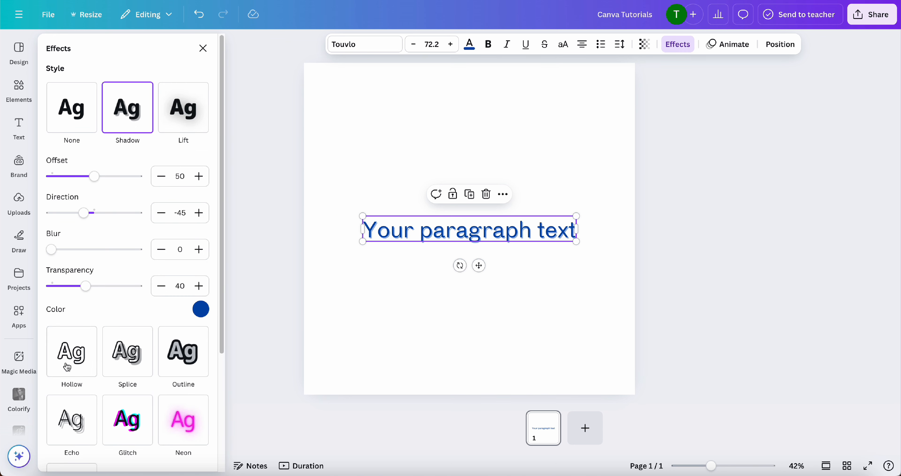
left_click(92, 373)
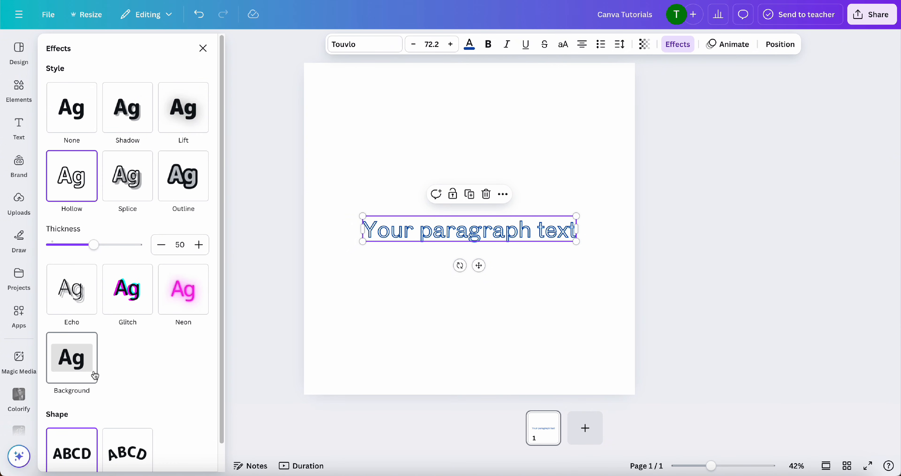
mouse_move(94, 244)
left_mouse_down()
mouse_move(55, 247)
mouse_move(93, 248)
left_mouse_up()
Try the Shadow effect with transparency 21 on the paragraph text and reset the effect style to None
left_click(127, 129)
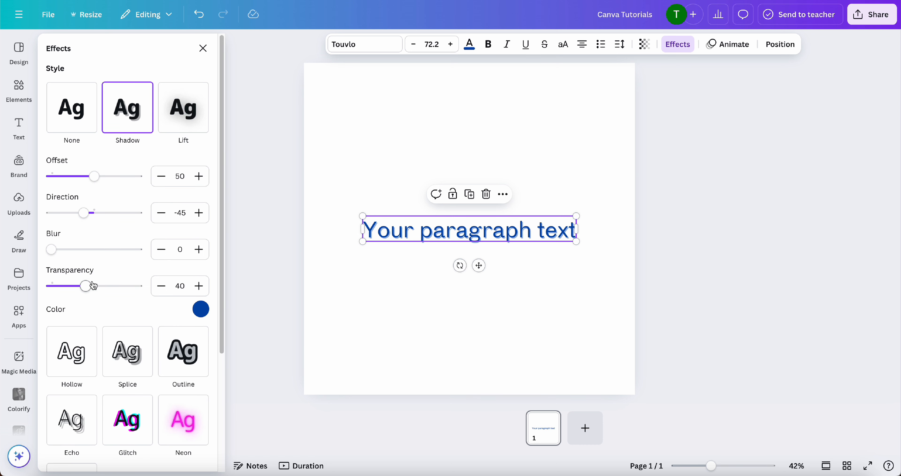
left_click_drag(91, 286, 69, 285)
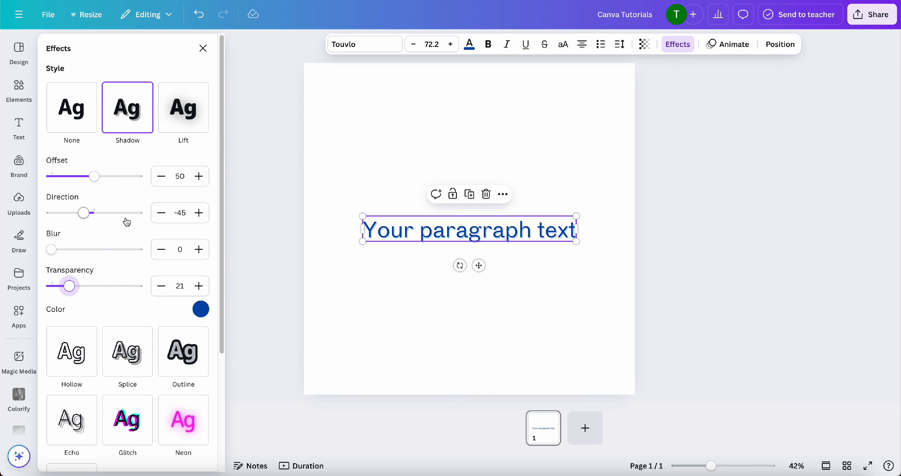
left_click(54, 102)
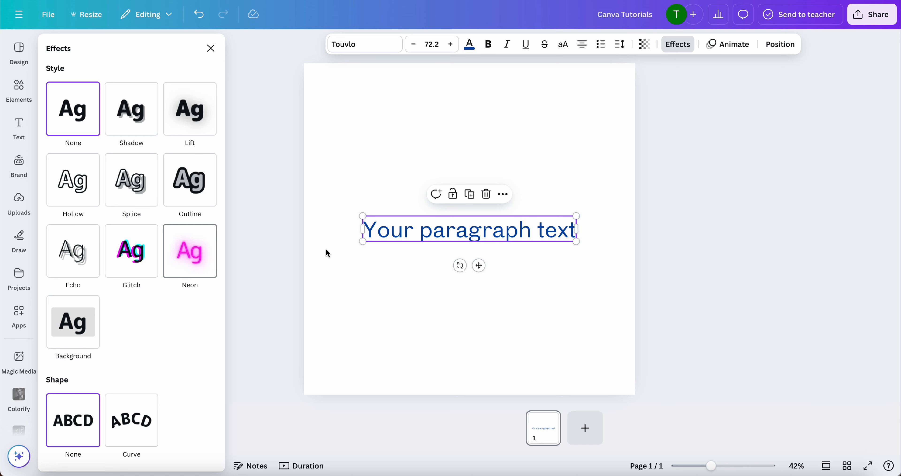
Try the letter spacing and line spacing adjustments on the single-line paragraph text
left_click(619, 44)
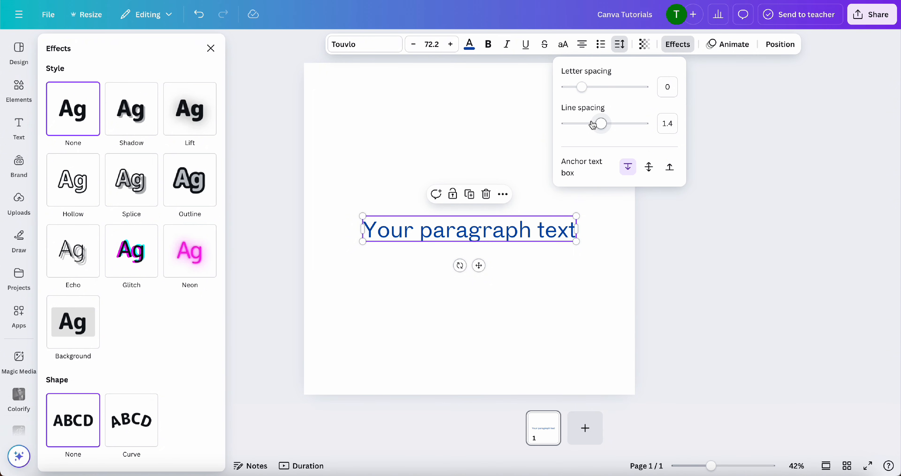
mouse_move(582, 87)
left_mouse_down()
mouse_move(606, 86)
mouse_move(580, 86)
left_mouse_up()
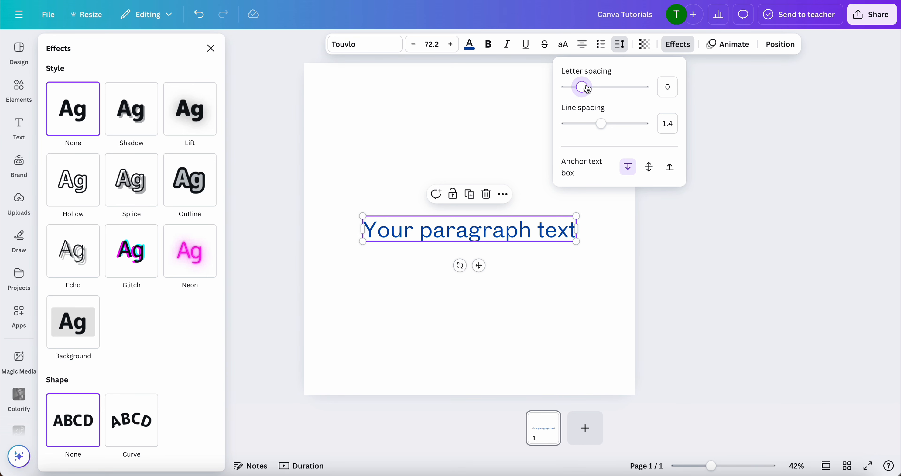
left_click_drag(602, 123, 601, 123)
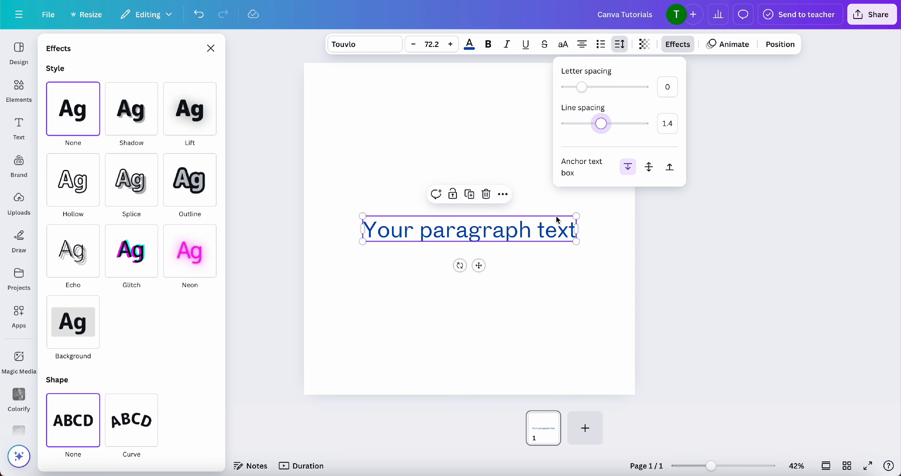
Copy the paragraph text and paste it as a second line inside the same text box
left_click(564, 228)
left_click(572, 232)
left_click(572, 232)
key("ctrl+c")
left_click(574, 234)
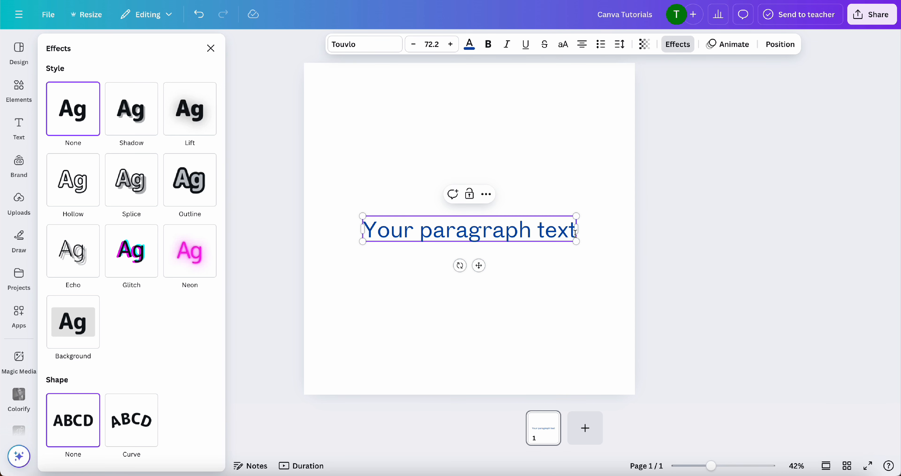
key("Return")
key("ctrl+v")
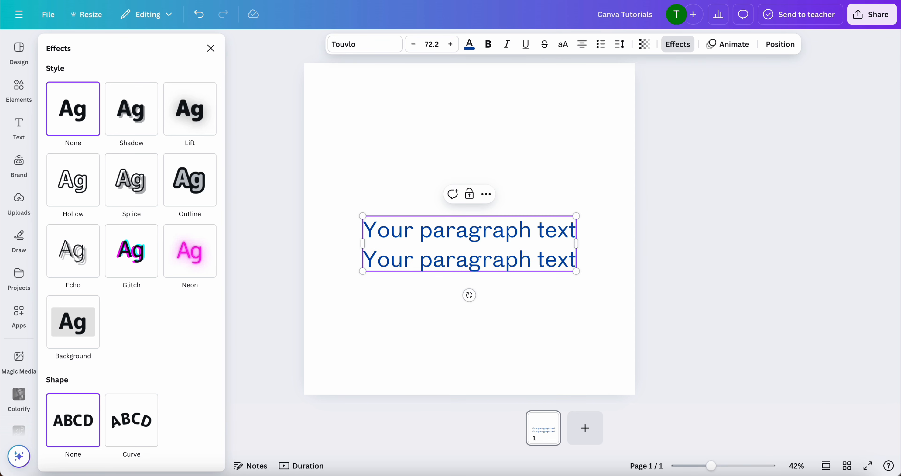
Try the line spacing and letter spacing adjustments on the two-line paragraph text
left_click(619, 49)
mouse_move(602, 124)
left_mouse_down()
mouse_move(679, 137)
mouse_move(507, 139)
mouse_move(655, 141)
mouse_move(602, 139)
left_mouse_up()
mouse_move(582, 88)
left_mouse_down()
mouse_move(636, 90)
mouse_move(582, 93)
left_mouse_up()
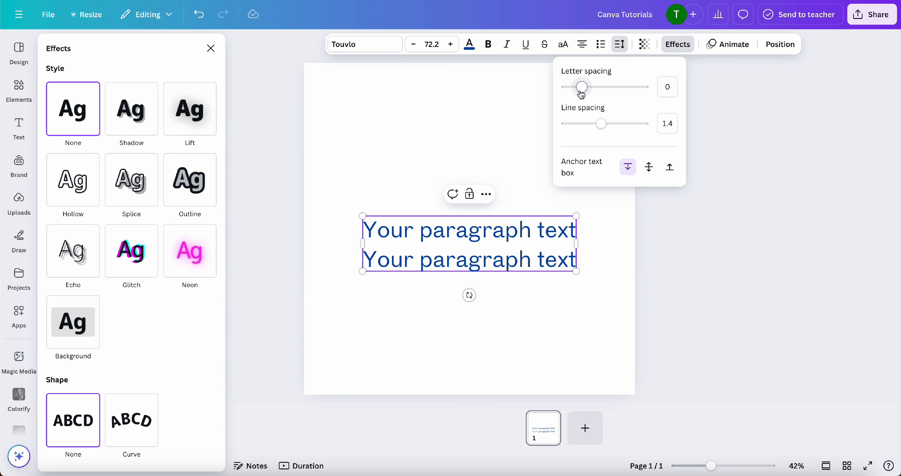
Delete the two-line paragraph text box from the page
left_click(604, 228)
left_click(604, 228)
left_click(543, 237)
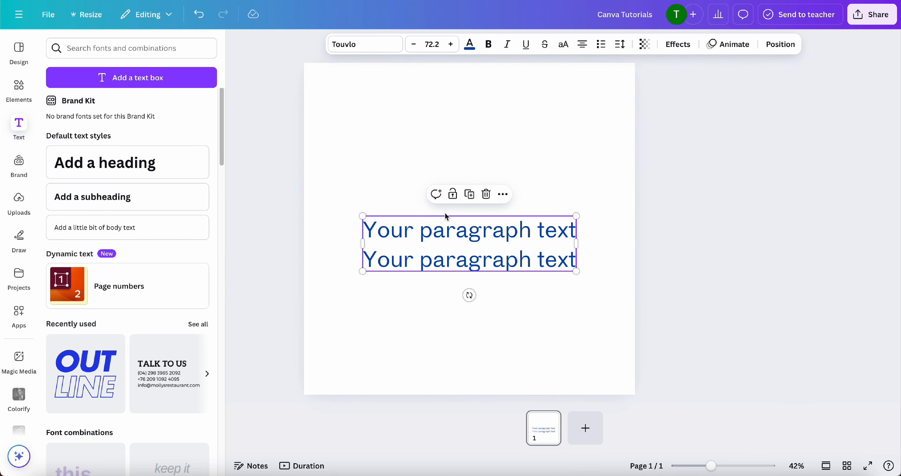
key("Delete")
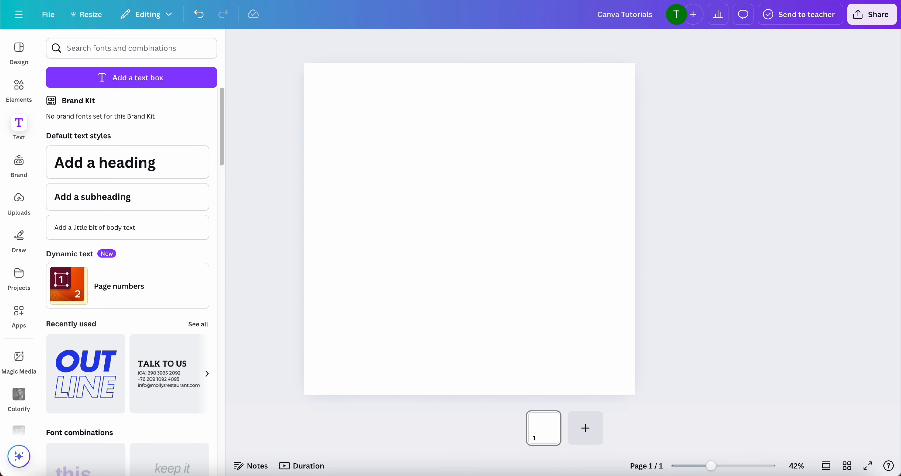
Add the default heading, subheading and body text styles to the page
left_click(175, 169)
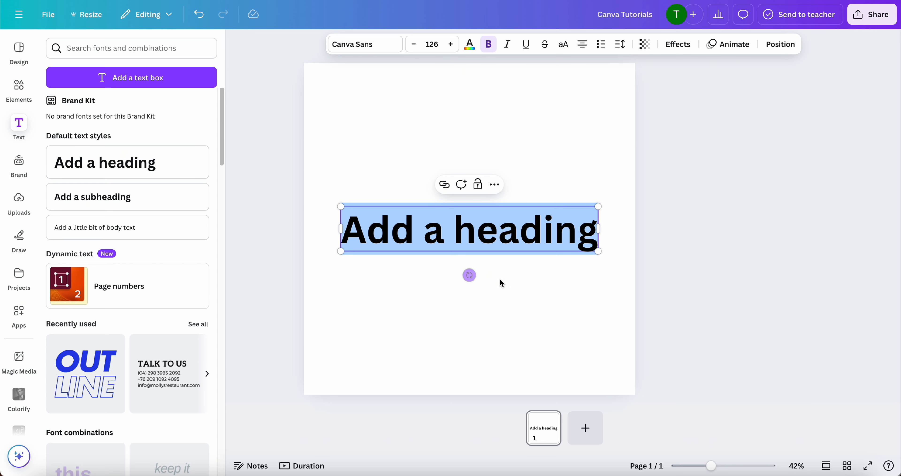
left_click(574, 194)
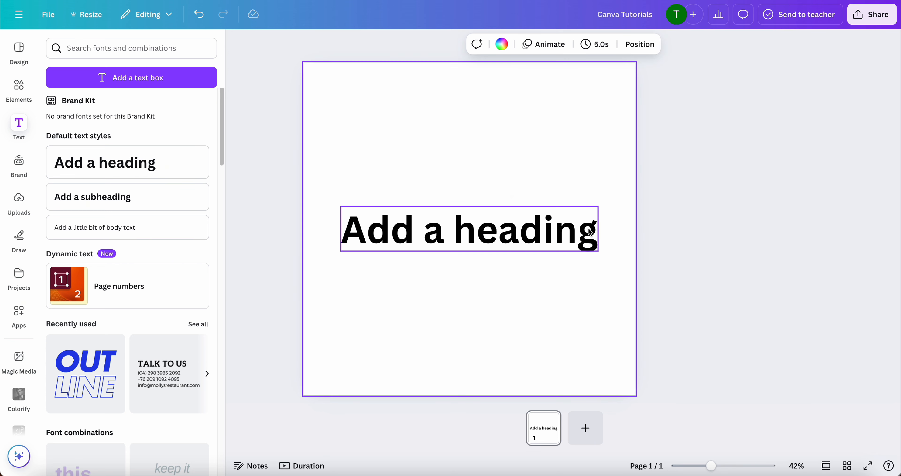
left_click(590, 233)
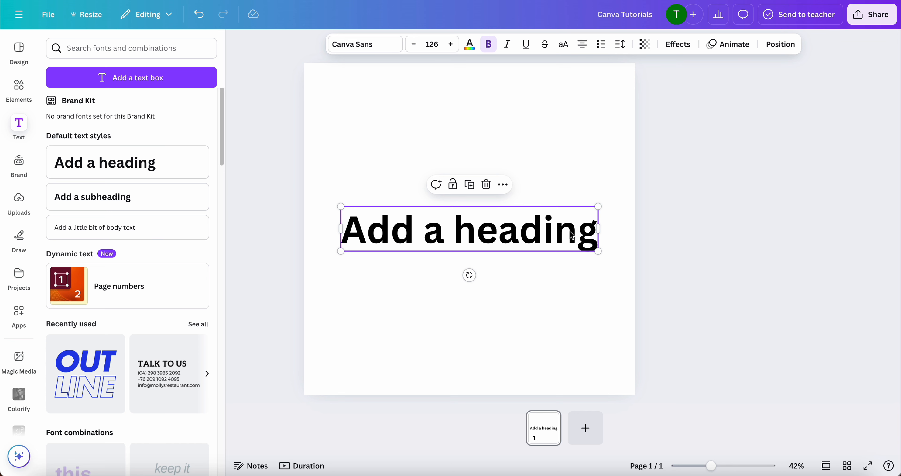
left_click(150, 205)
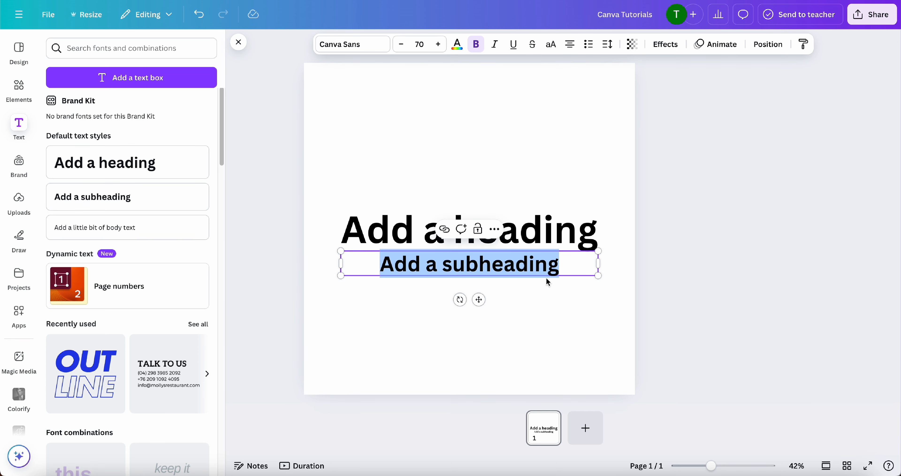
left_click(139, 229)
left_click(451, 365)
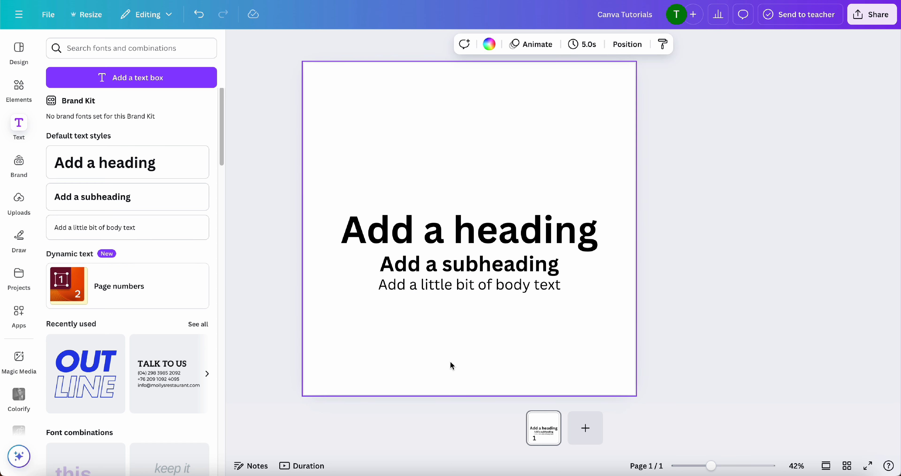
Try removing the bold formatting from the subheading, and make it bold again
left_click(451, 265)
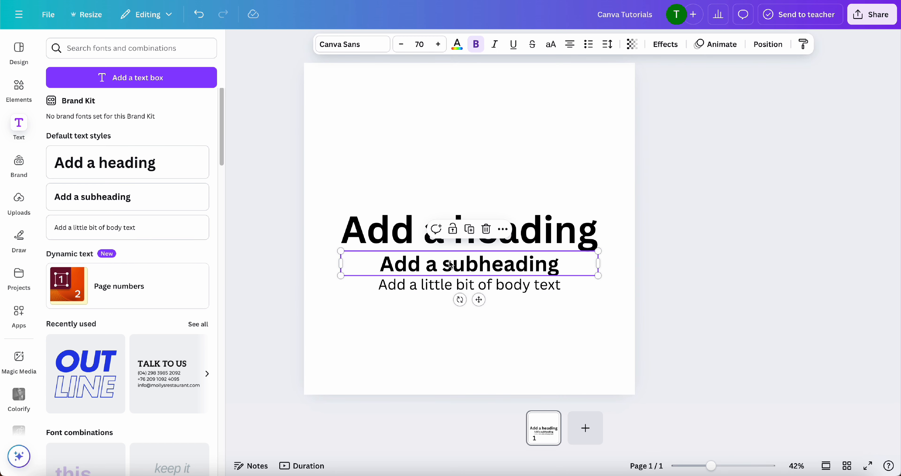
left_click(456, 315)
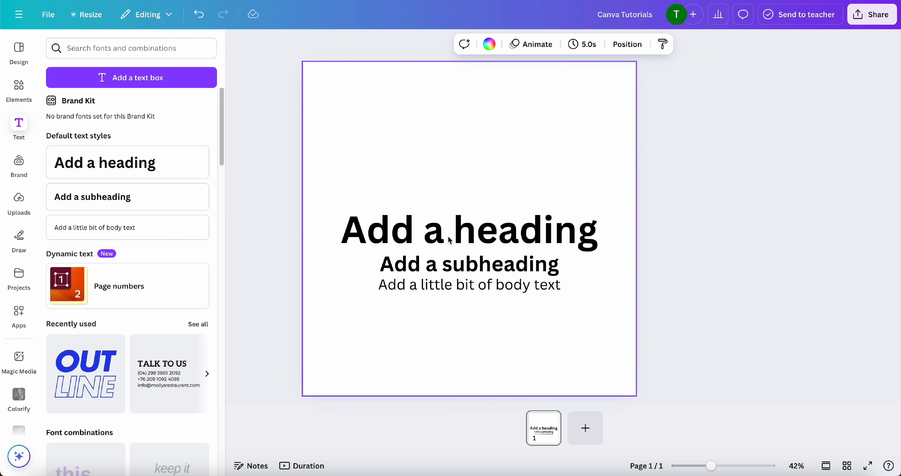
left_click(459, 243)
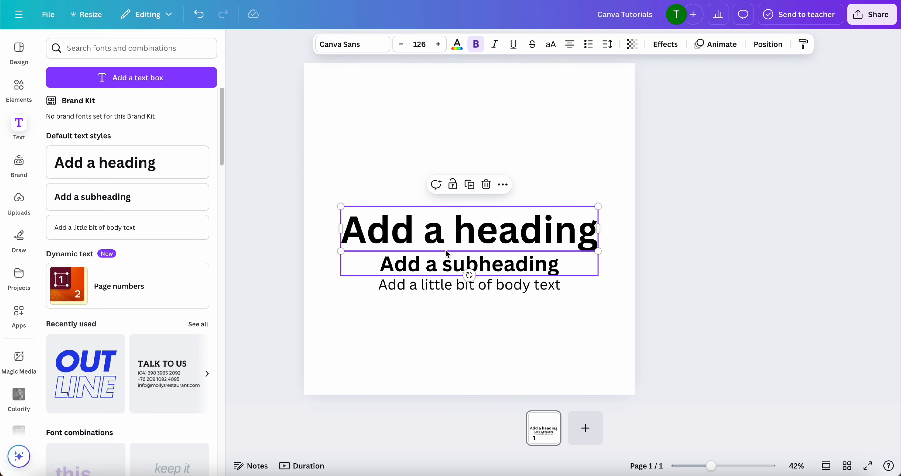
left_click(446, 257)
left_click(478, 50)
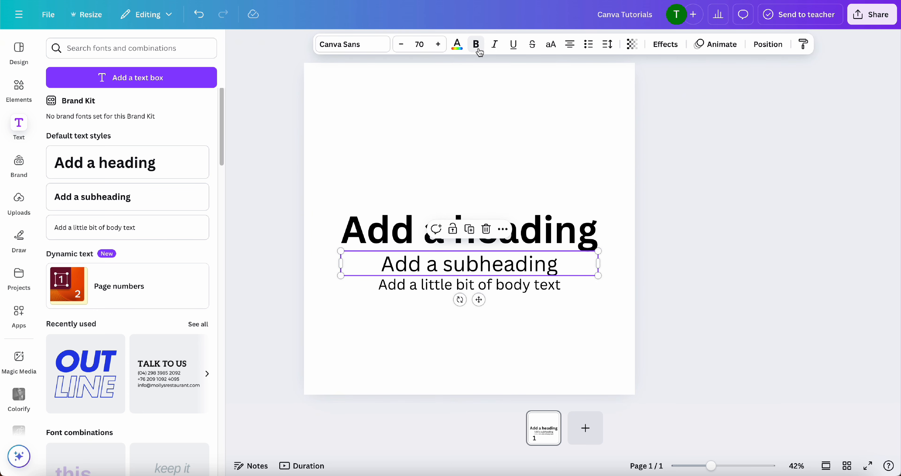
left_click(478, 49)
left_click(493, 282)
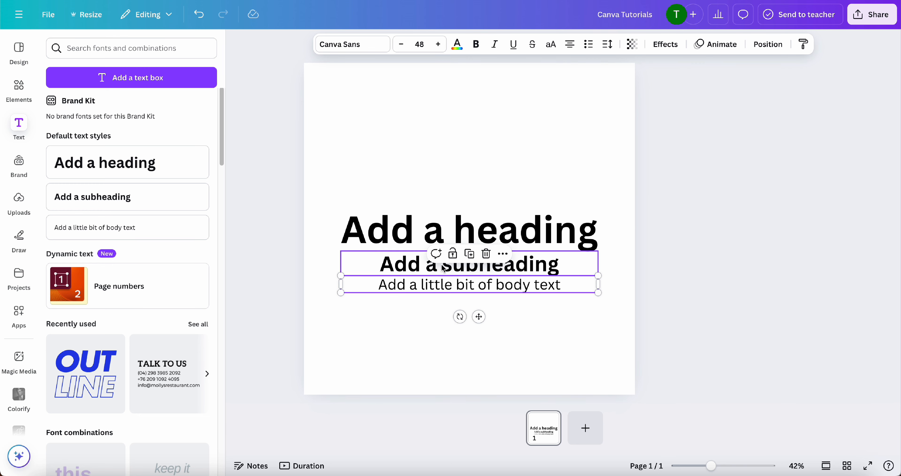
Select the heading, subheading and body text together and move them slightly up the page
left_click_drag(400, 183, 498, 383)
left_click_drag(511, 231, 511, 210)
left_click(525, 326)
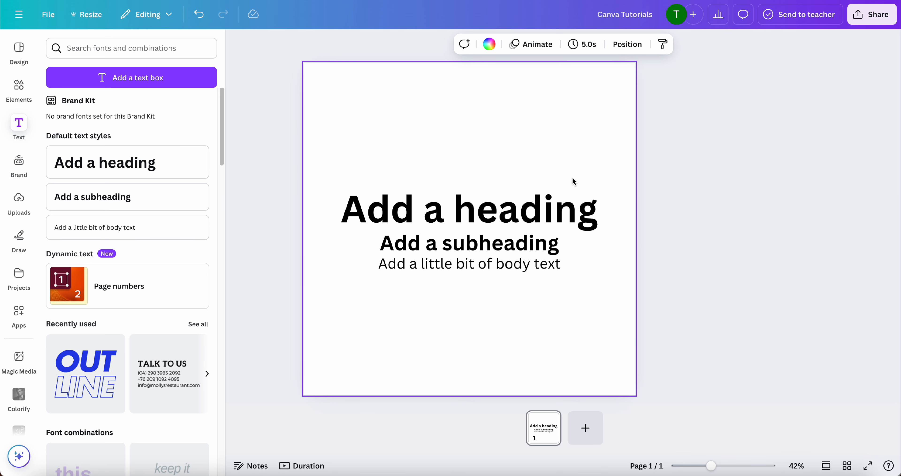
Move the heading, subheading and body text individually toward the page's upper edge, leaving small gaps between them
left_click(557, 198)
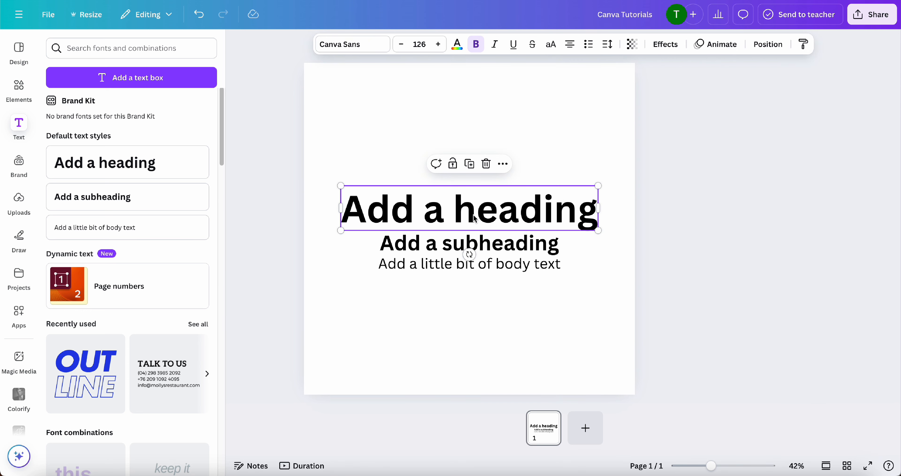
left_click_drag(474, 218, 476, 126)
left_click_drag(507, 245, 504, 159)
left_click_drag(505, 265, 505, 187)
left_click(508, 232)
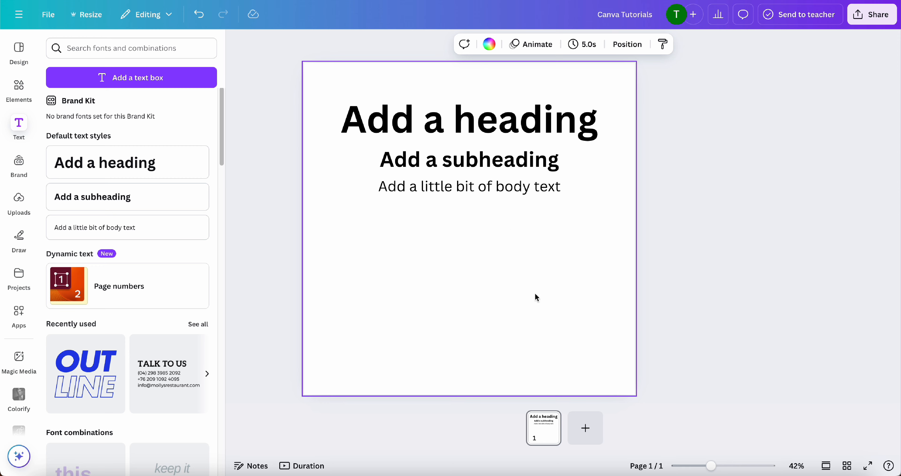
Select all three text boxes and move them together to the vertical middle of the page
key("ctrl+a")
left_click_drag(523, 108, 524, 205)
left_click(523, 203)
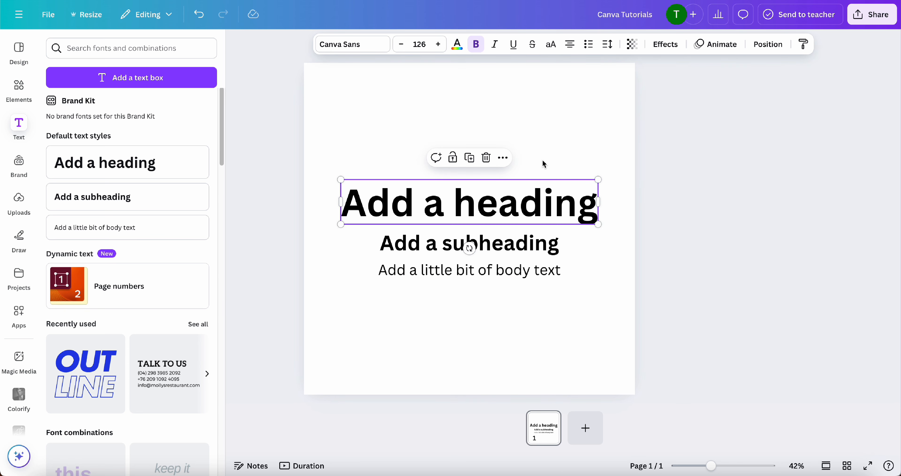
Group the heading, subheading and body text into one object
left_click(607, 154)
left_click_drag(590, 257, 337, 289)
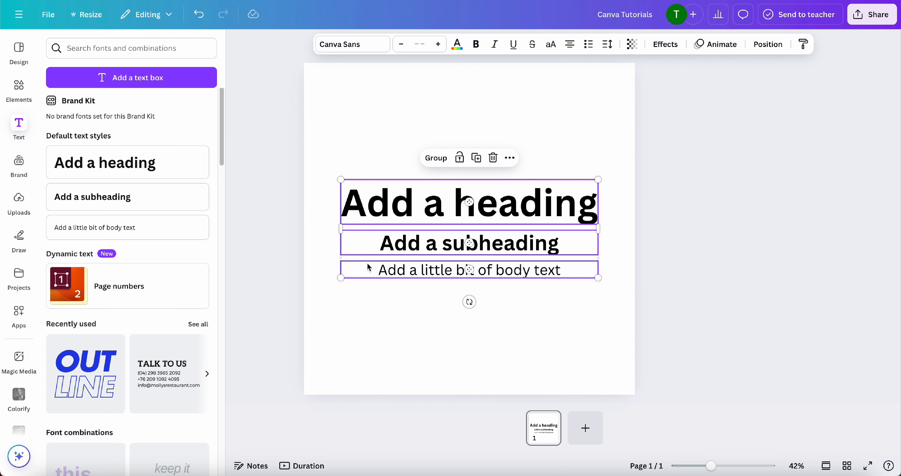
right_click(432, 196)
left_click(497, 346)
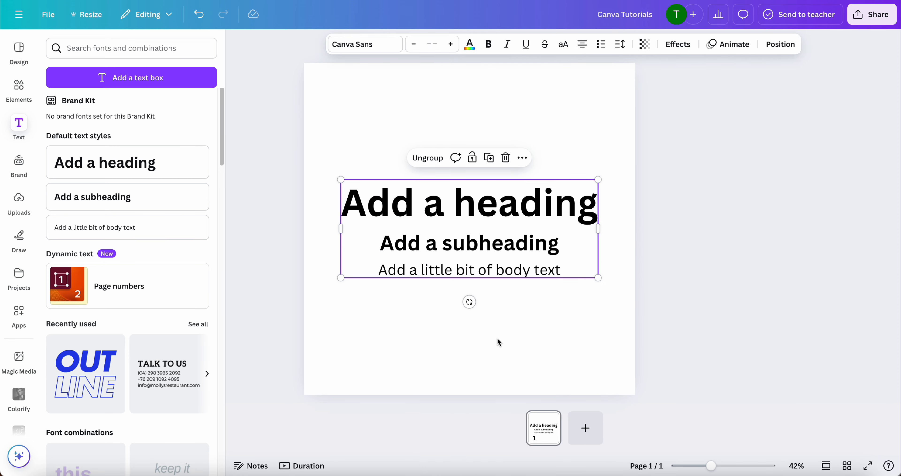
left_click_drag(494, 232, 496, 249)
Duplicate the text group twice, placing one copy below and one above the middle of the page
right_click(495, 248)
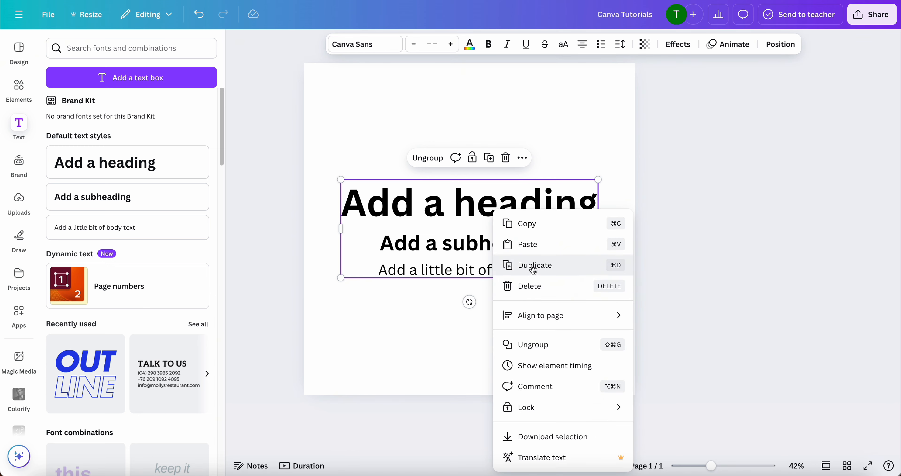
left_click(525, 264)
left_click_drag(520, 252, 517, 355)
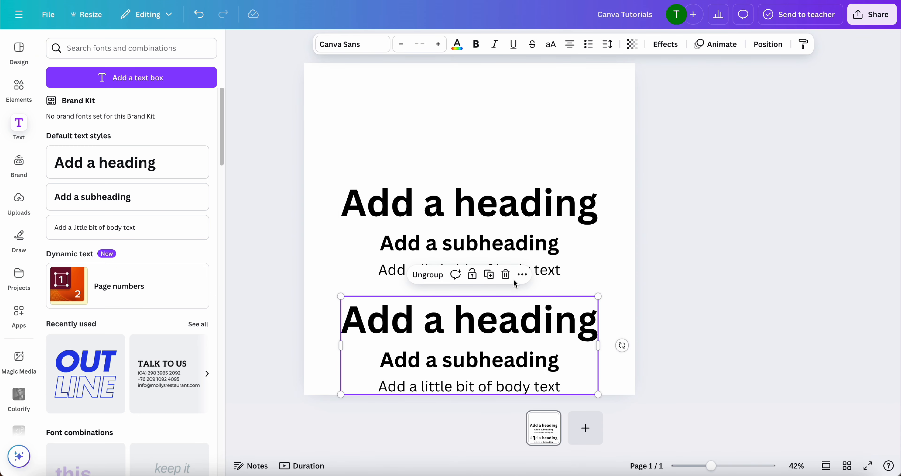
right_click(519, 258)
left_click(546, 243)
left_click_drag(517, 249, 513, 132)
left_click(606, 179)
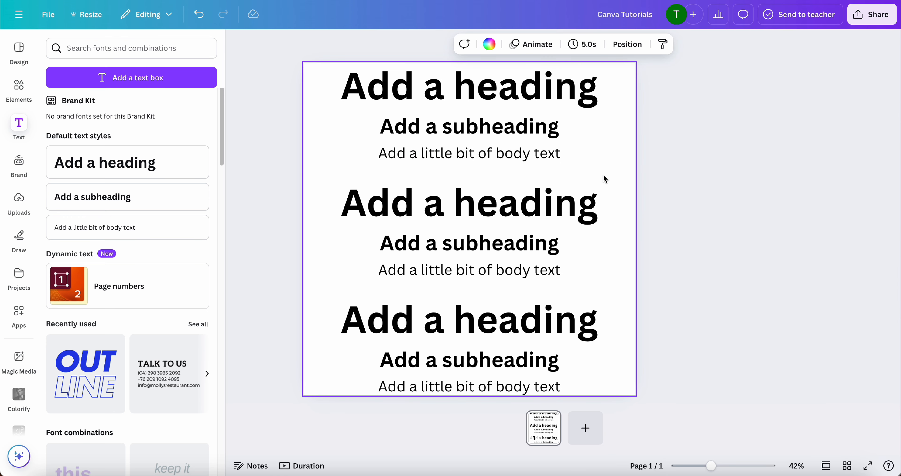
Delete the upper two text groups and move the remaining one to the middle of the page
left_click_drag(624, 121, 428, 237)
key("Delete")
left_click(418, 366)
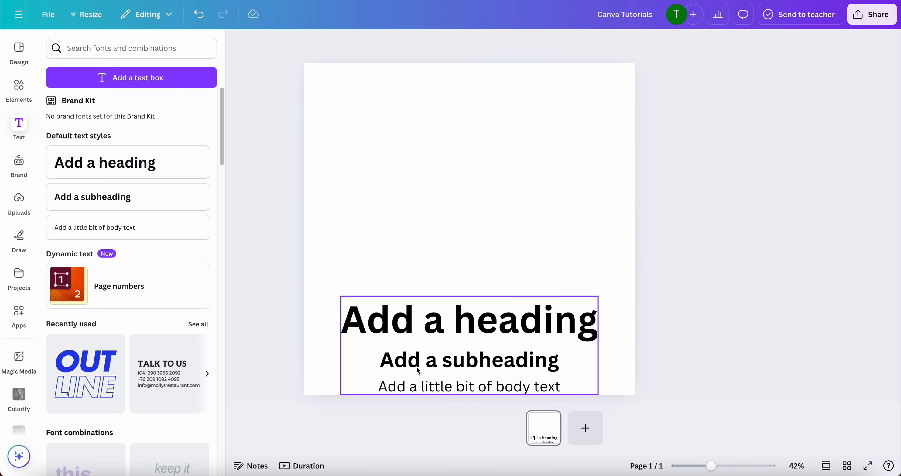
left_click_drag(492, 335, 491, 219)
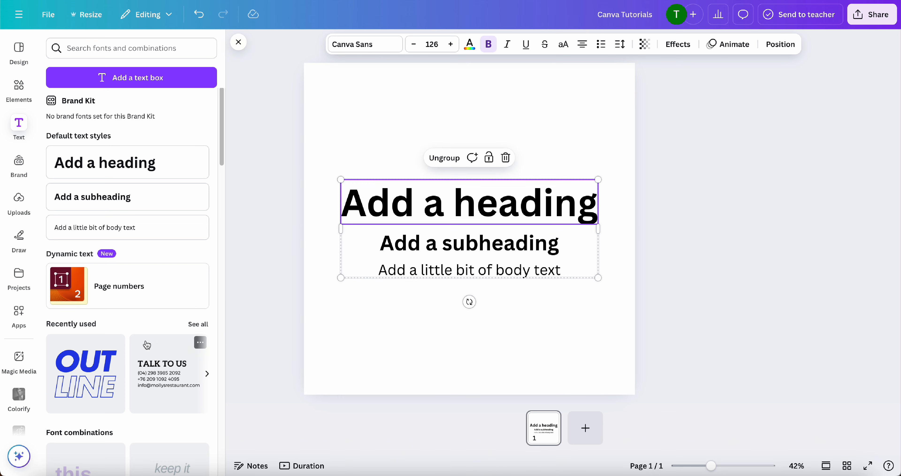
Place the "win WIN" font combination at the page's centre, with the heading group moved above it near the upper edge
scroll(134, 314, "down", 2)
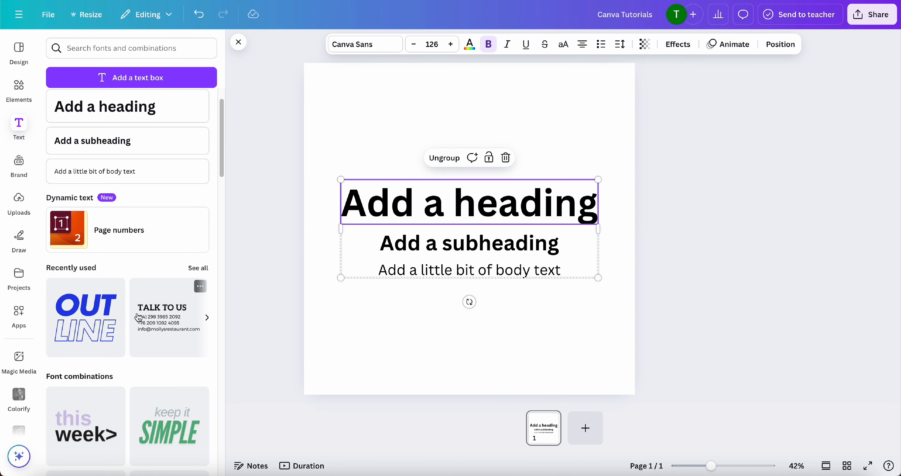
scroll(138, 317, "down", 10)
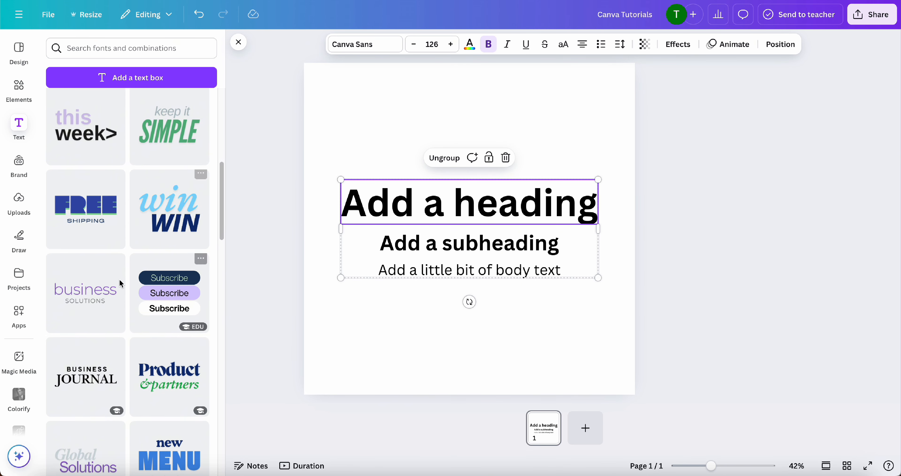
left_click_drag(165, 217, 480, 281)
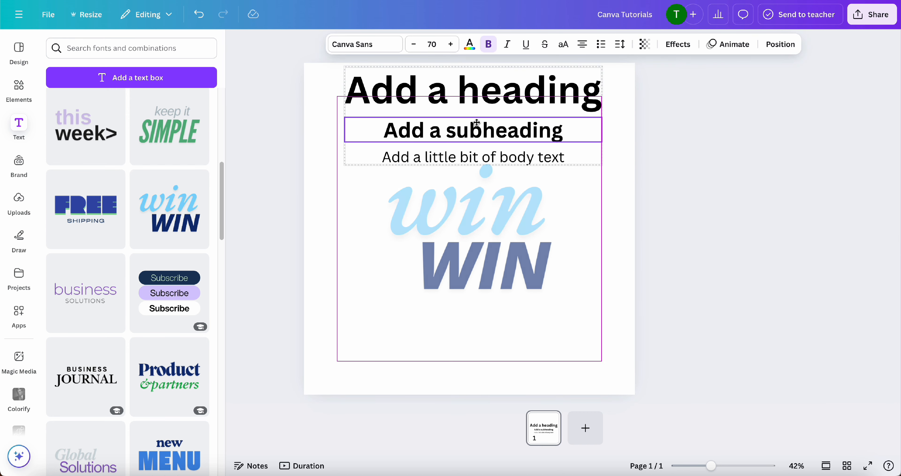
left_click_drag(478, 246, 478, 235)
left_click(487, 326)
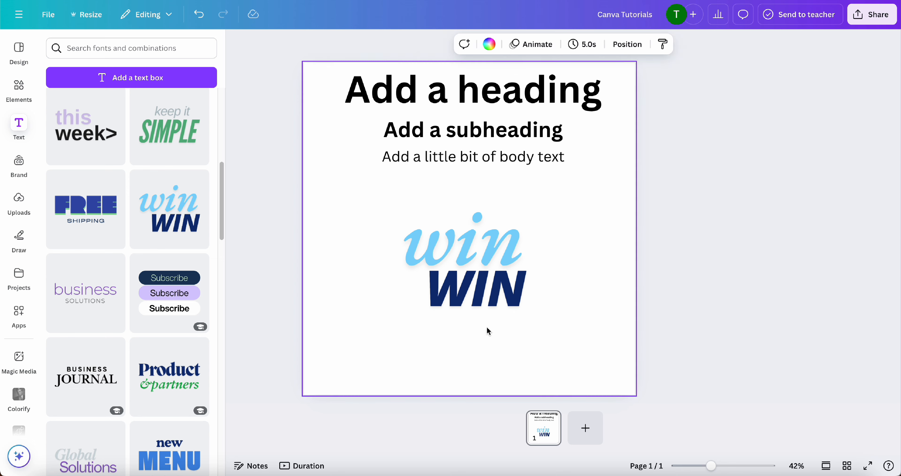
Recolour the word "win" in the font combination with dark blue from the document colours
left_click(479, 267)
double_click(478, 268)
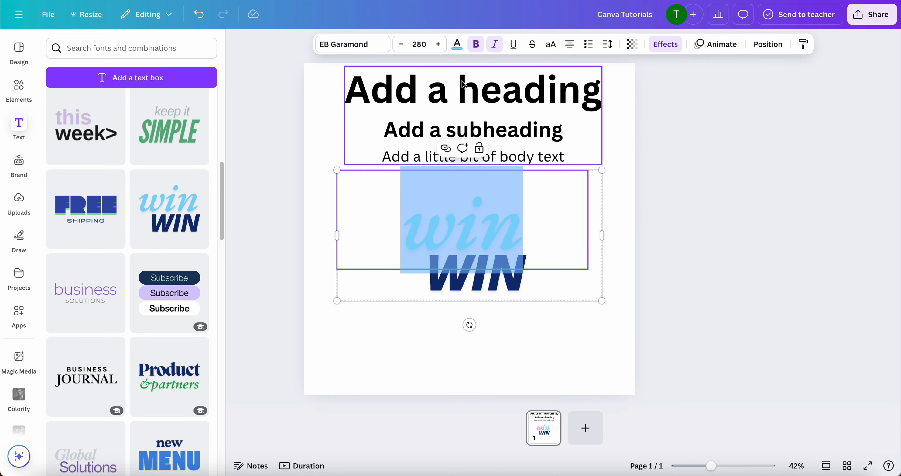
left_click(457, 44)
left_click(126, 141)
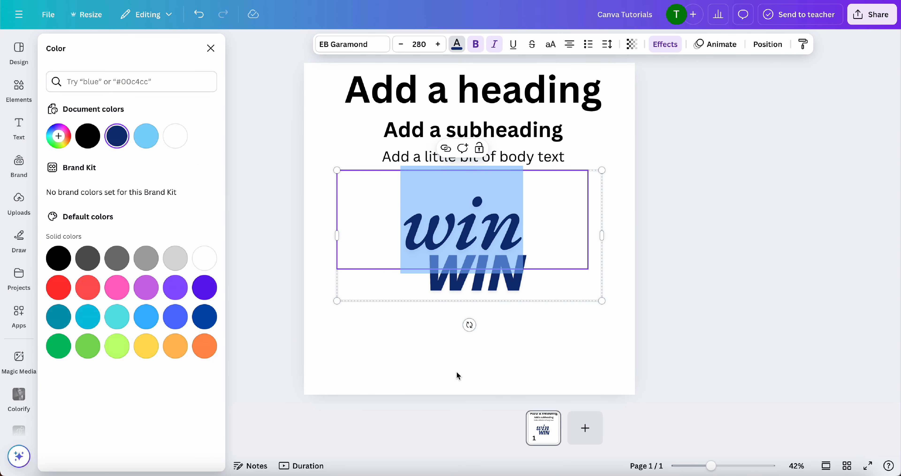
Recolour the word "WIN" in the font combination with light green from the default solid colours
left_click(457, 376)
double_click(490, 254)
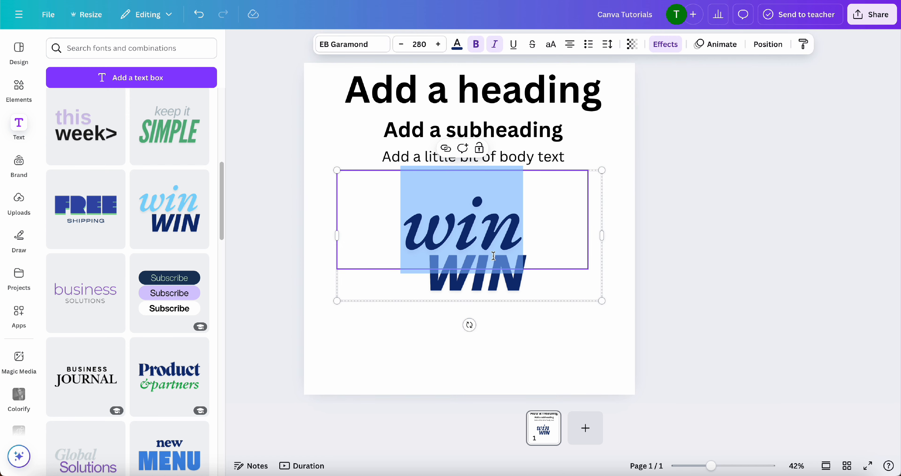
double_click(512, 292)
left_click(457, 43)
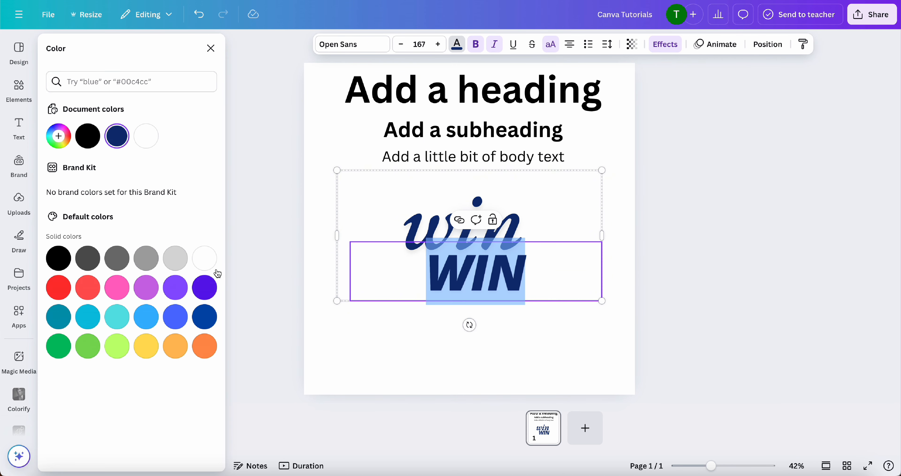
left_click(88, 346)
left_click(502, 366)
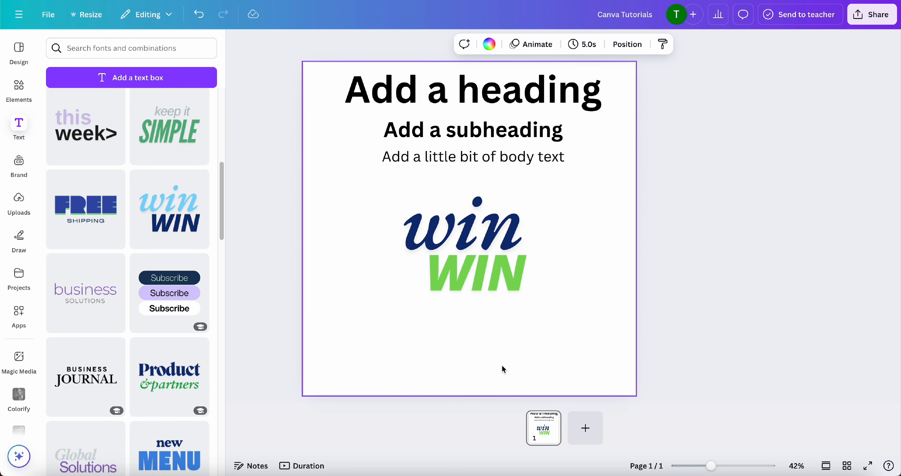
Reduce the font size of the dark blue word "win" in the font combination to slightly below 273
left_click(480, 270)
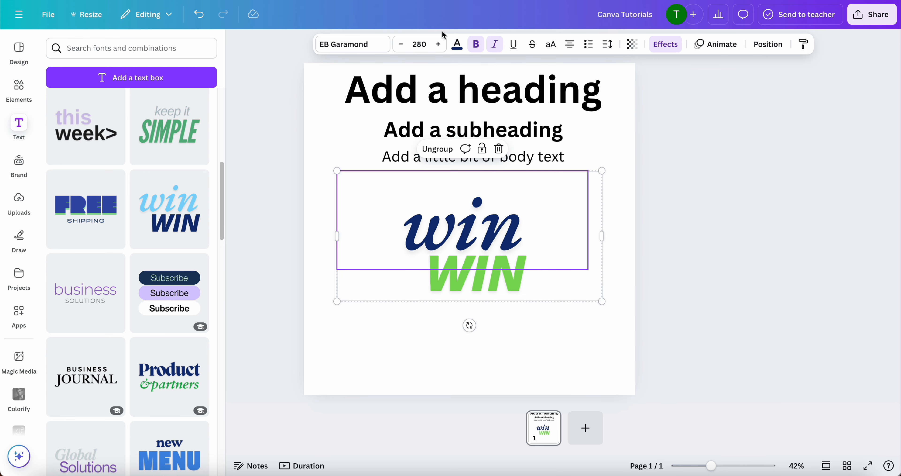
left_click(402, 45)
left_click(402, 44)
left_click(402, 44)
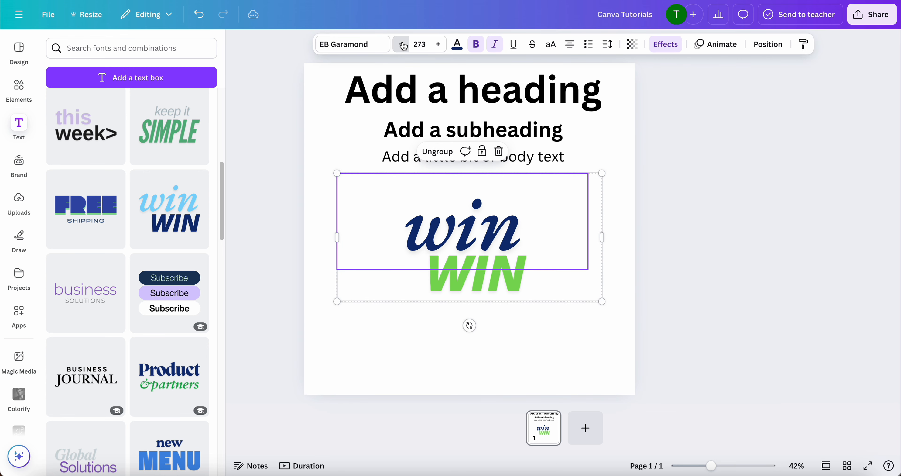
left_click(402, 44)
left_click(403, 44)
Scale the "win WIN" font combination down until "win" is size 234 and move it lower, centred below the body text
left_click_drag(603, 300, 574, 285)
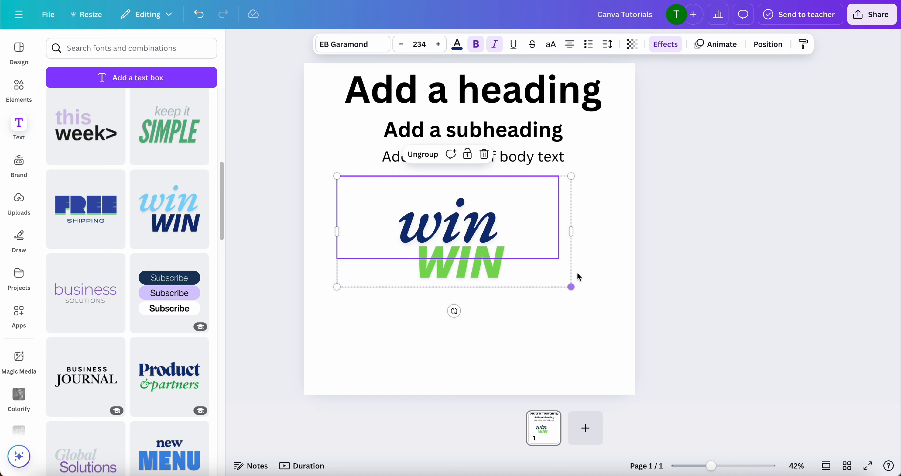
left_click_drag(543, 222, 558, 251)
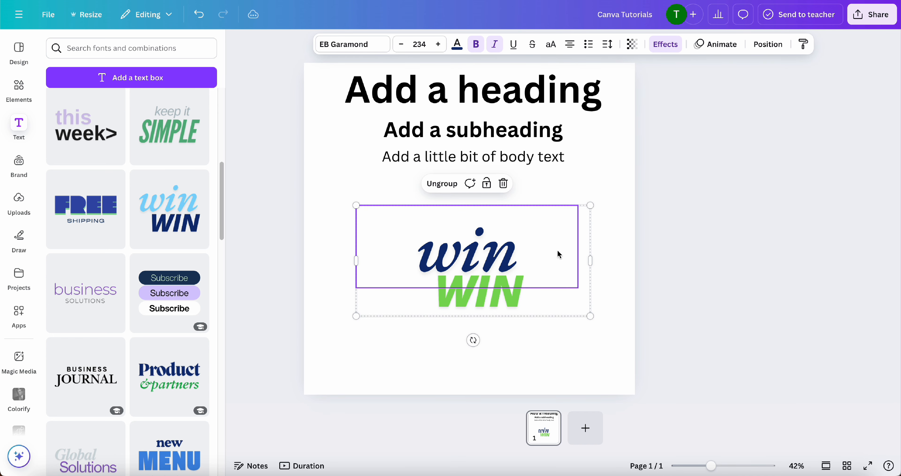
left_click(349, 331)
Add the "business SOLUTIONS" font combination above a lowered "win WIN" and scale it down until "business" is size 87
left_click(119, 282)
left_click_drag(455, 302, 450, 350)
left_click(487, 222)
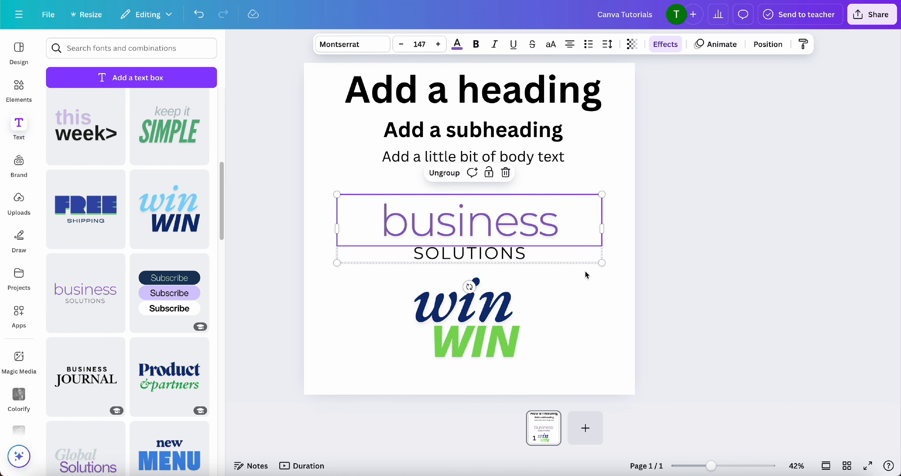
left_click_drag(602, 263, 534, 238)
Recolour the word "business" with dark blue from the document colours
double_click(503, 226)
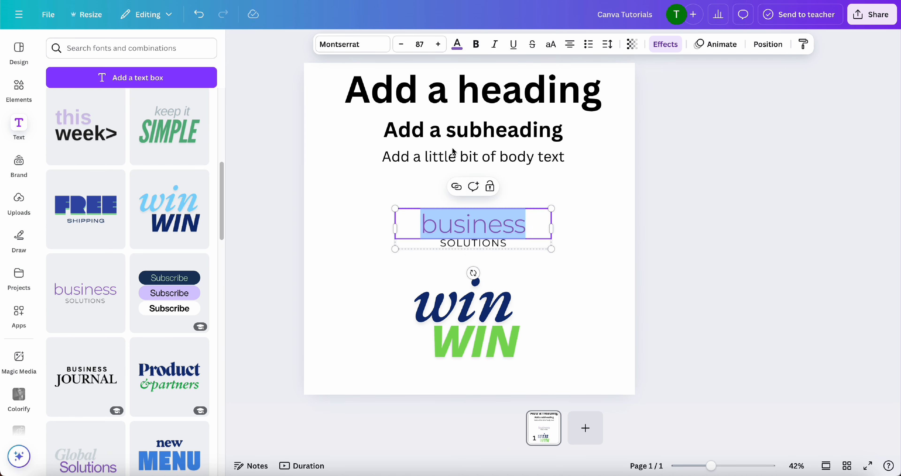
left_click(457, 44)
left_click(117, 136)
Delete the heading group and both font combinations together to empty the page
left_click(581, 300)
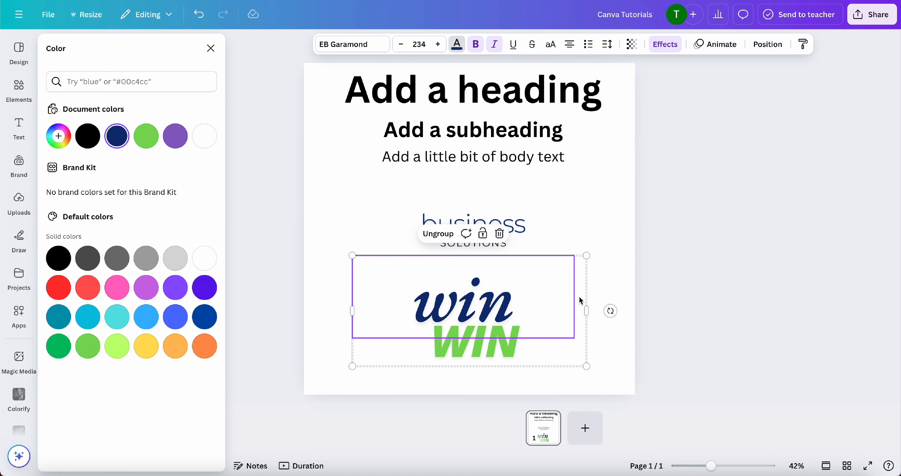
left_click_drag(610, 88, 282, 445)
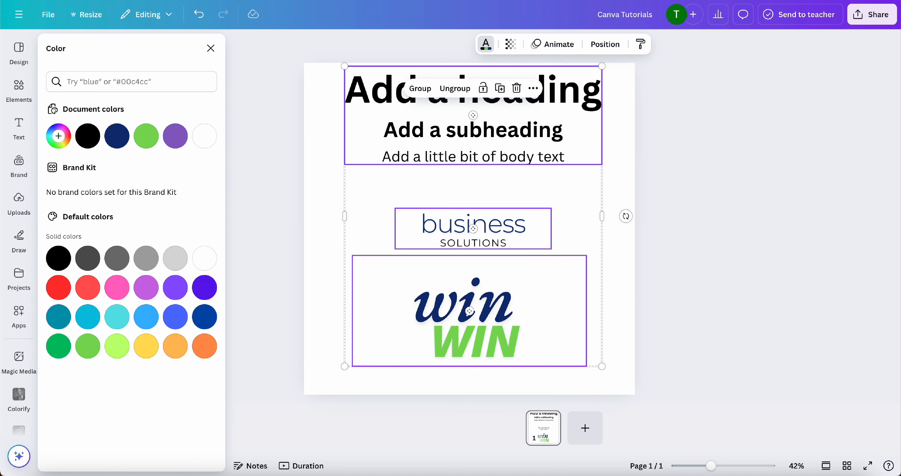
key("Delete")
Search the elements for "subscribe" and place the red SUBSCRIBE button graphic with a bell at the page's centre
left_click(19, 89)
left_click(147, 51)
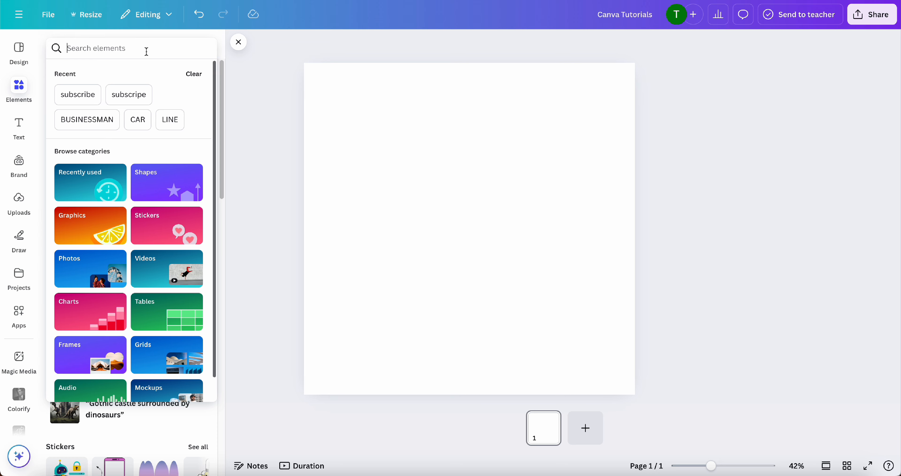
left_click(39, 94)
left_click_drag(77, 153, 66, 140)
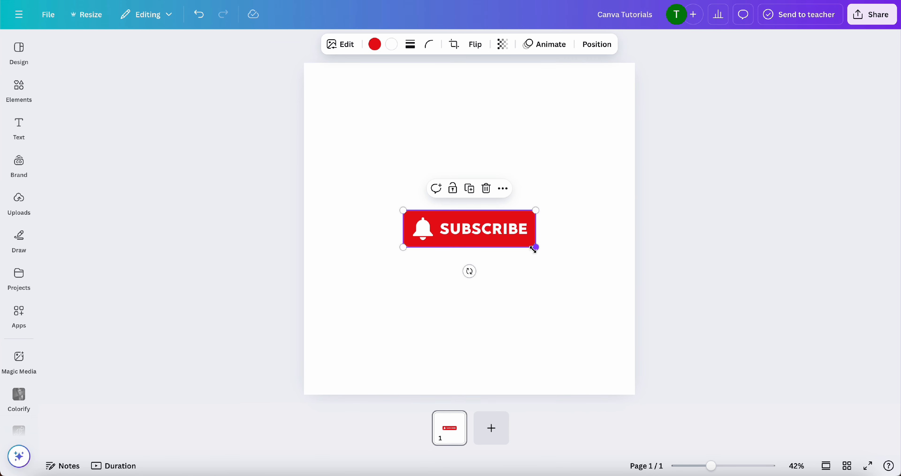